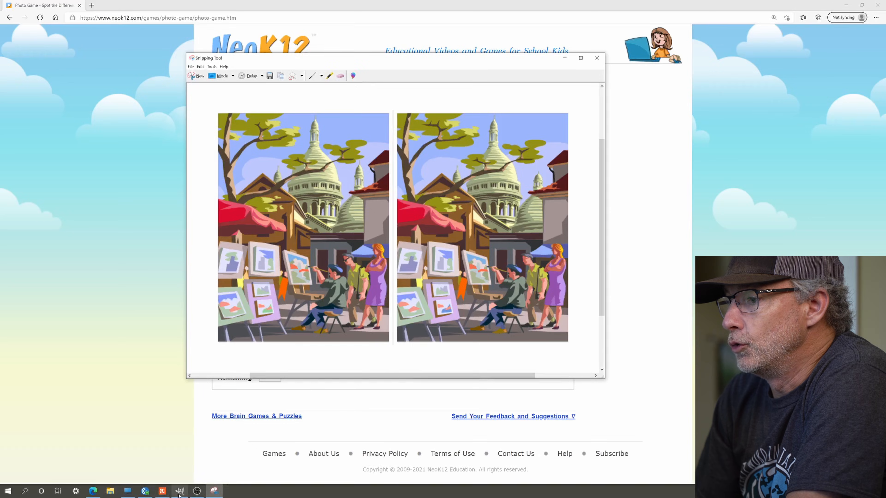
Step: Switch to GIMP and create a new blank image of 1920 x 1080 pixels
{"action": "left_click", "coordinate": [177, 494]}
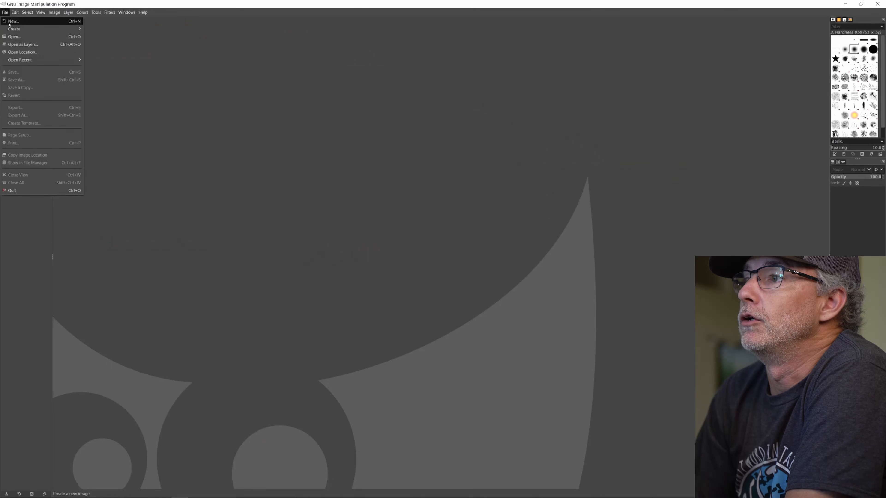
{"action": "left_click", "coordinate": [13, 21]}
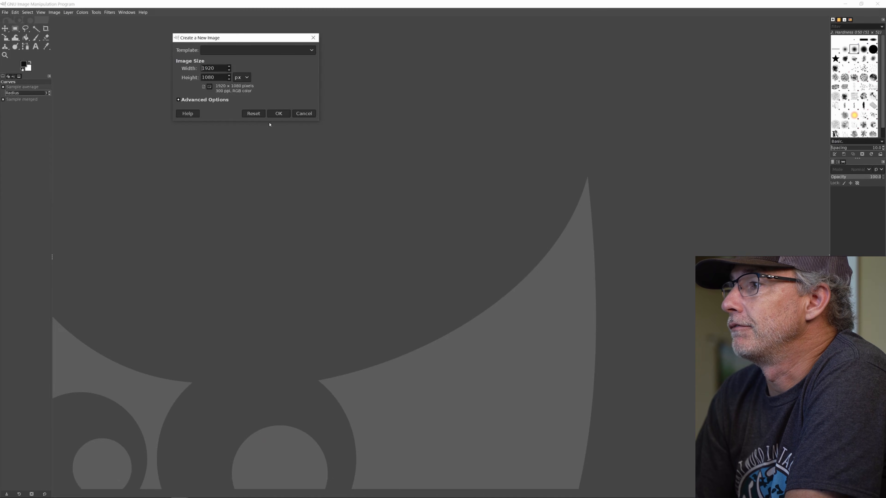
{"action": "left_click", "coordinate": [279, 114]}
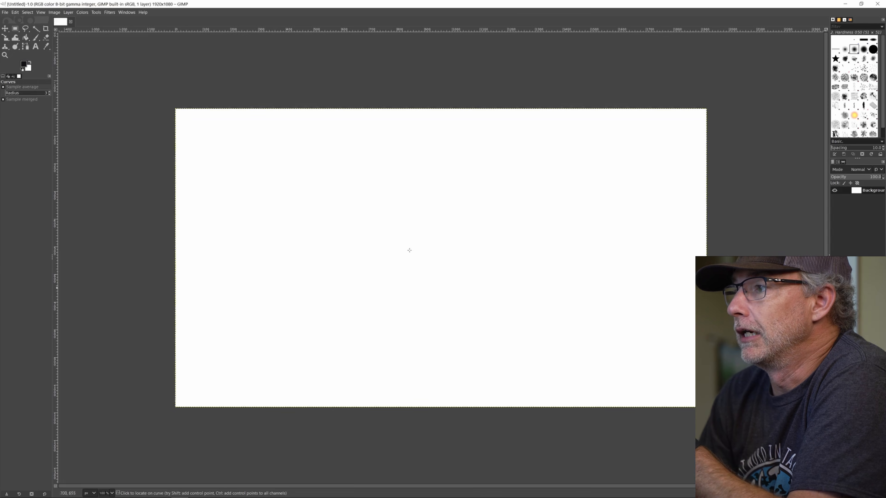
Step: Delete the white background layer and paste the copied pair of pictures into the empty image
{"action": "right_click", "coordinate": [873, 191]}
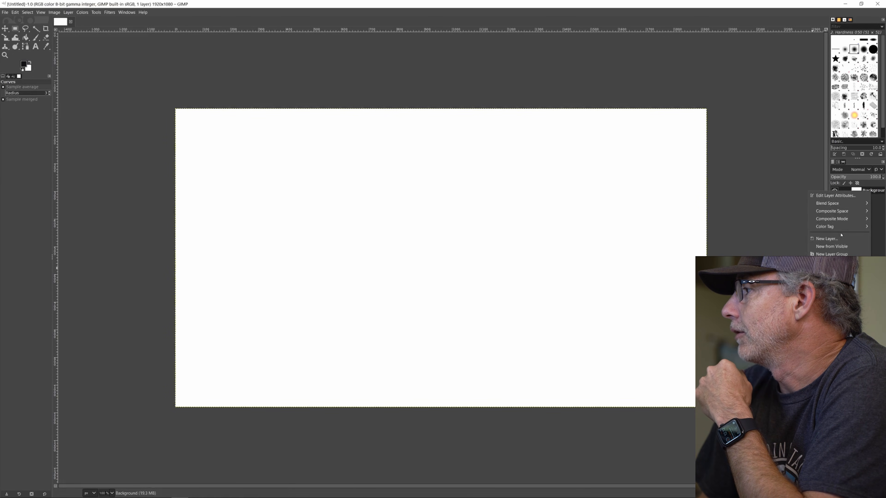
{"action": "left_click", "coordinate": [826, 285]}
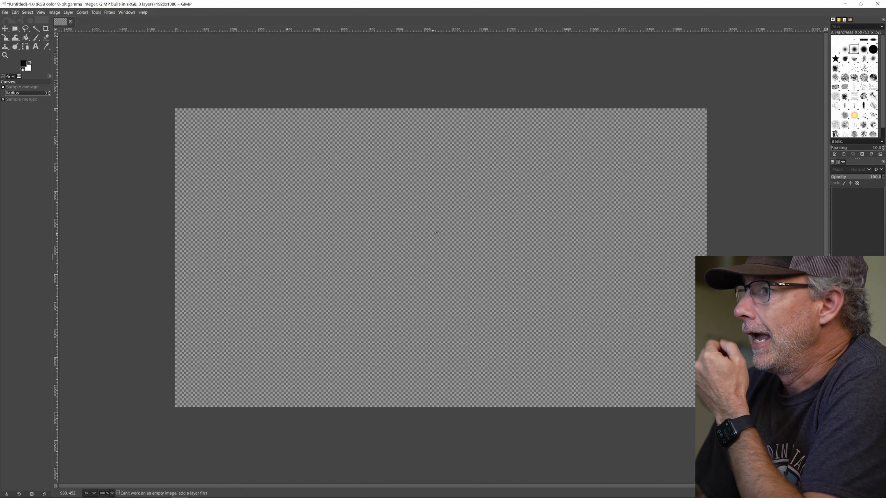
{"action": "right_click", "coordinate": [435, 232]}
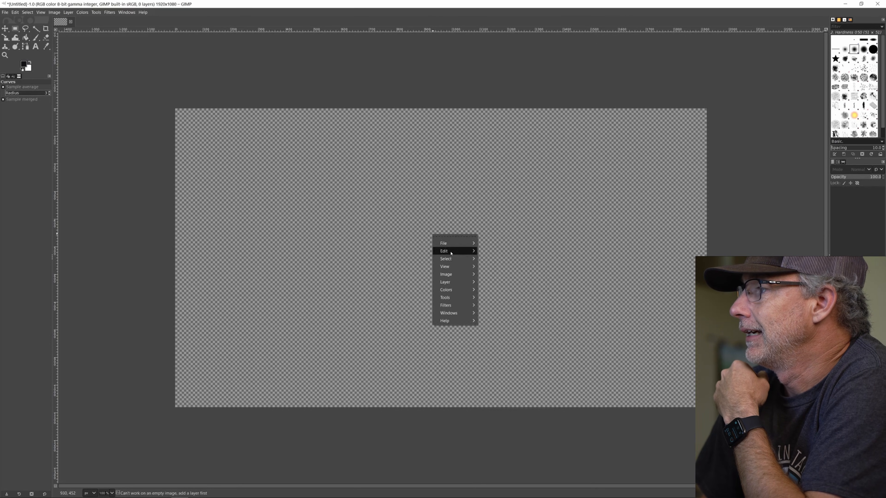
{"action": "mouse_move", "coordinate": [452, 252]}
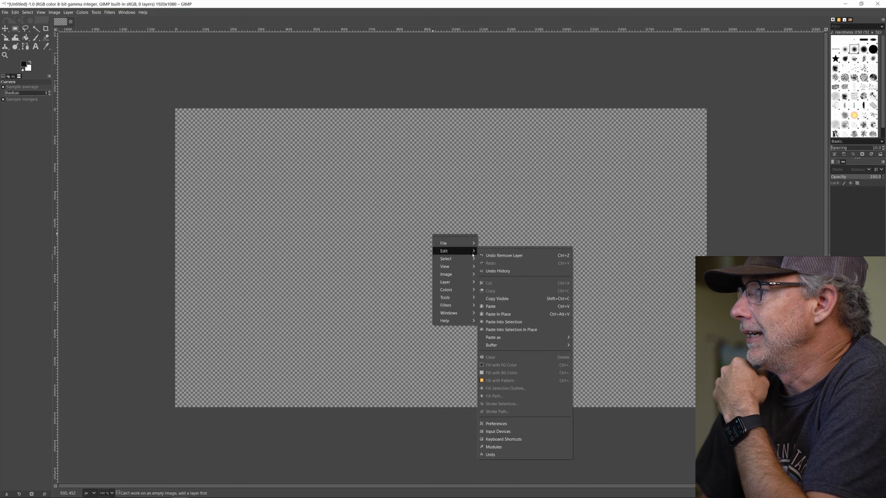
{"action": "left_click", "coordinate": [501, 306]}
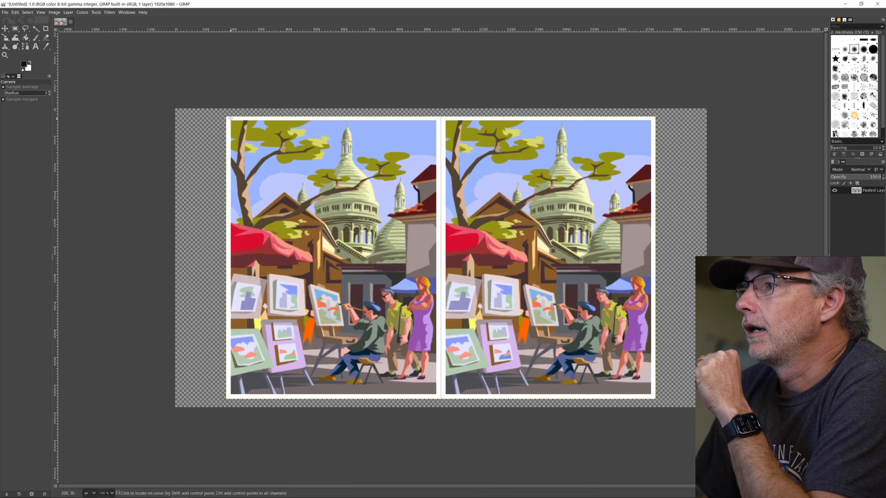
Step: Select the left picture with a rectangular selection of about 765 x 1004 pixels
{"action": "left_click", "coordinate": [230, 119]}
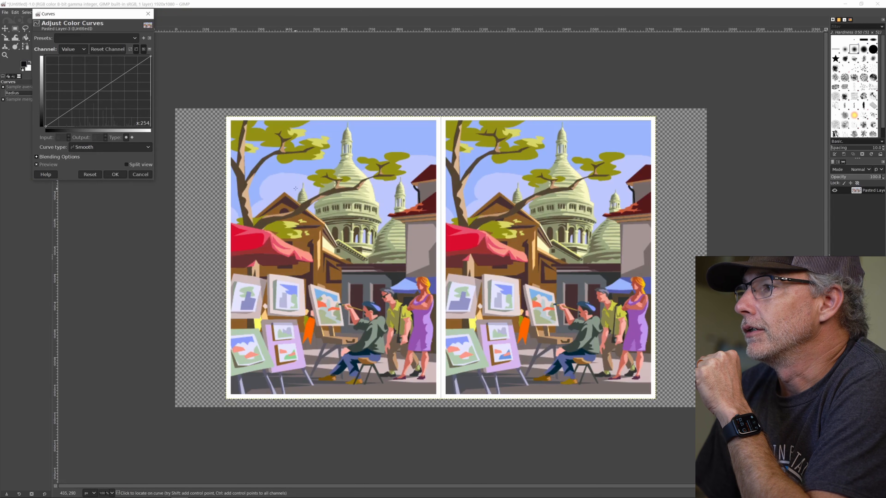
{"action": "left_click", "coordinate": [136, 175]}
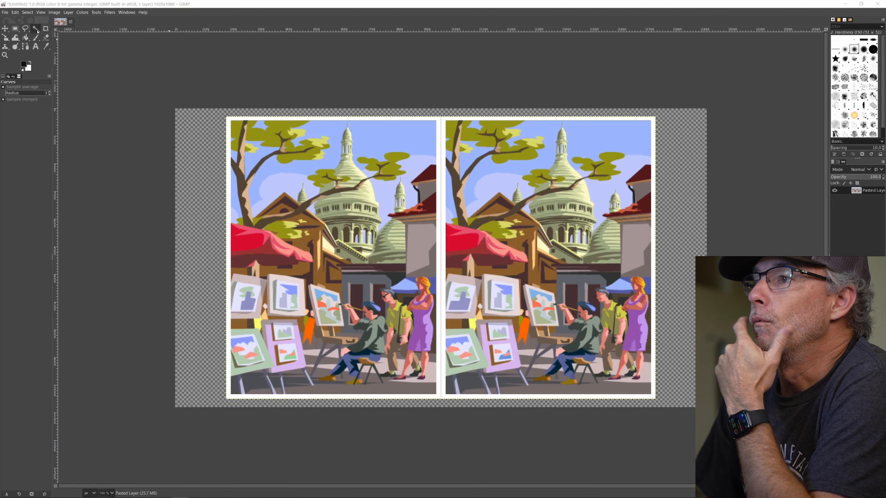
{"action": "left_click", "coordinate": [14, 29]}
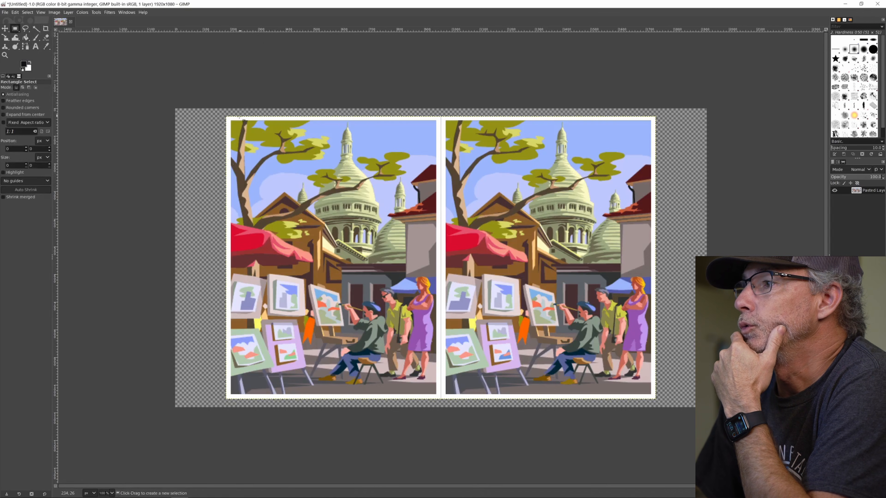
{"action": "left_click_drag", "start_coordinate": [229, 119], "coordinate": [442, 400]}
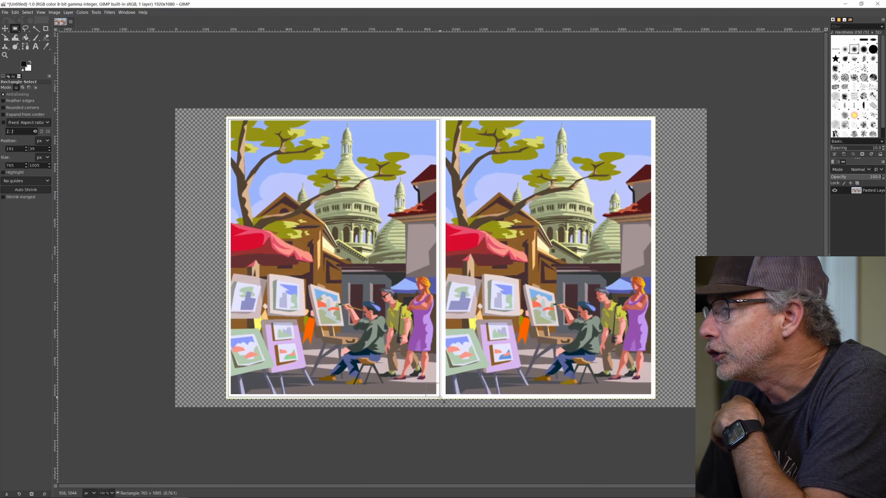
{"action": "left_click_drag", "start_coordinate": [443, 401], "coordinate": [443, 400]}
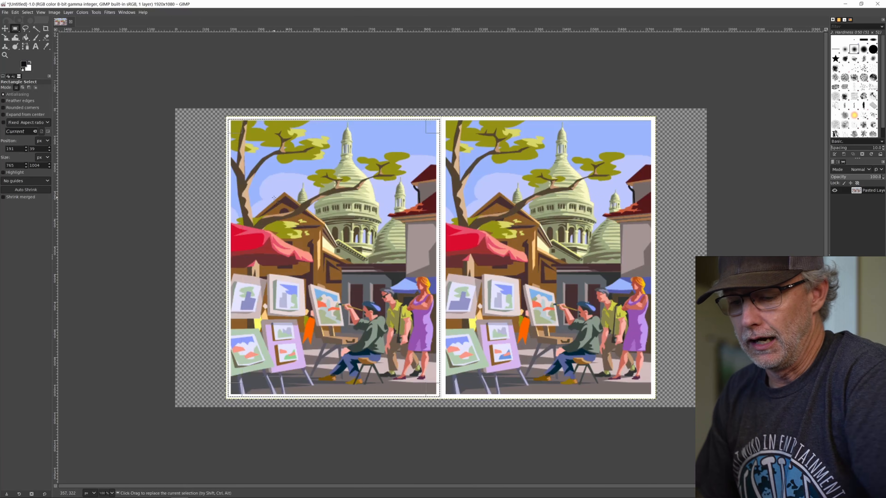
Step: Cut the selected left picture, paste it back as its own new layer, and check the layer by toggling its visibility
{"action": "key", "text": "ctrl"}
{"action": "key", "text": "ctrl+x"}
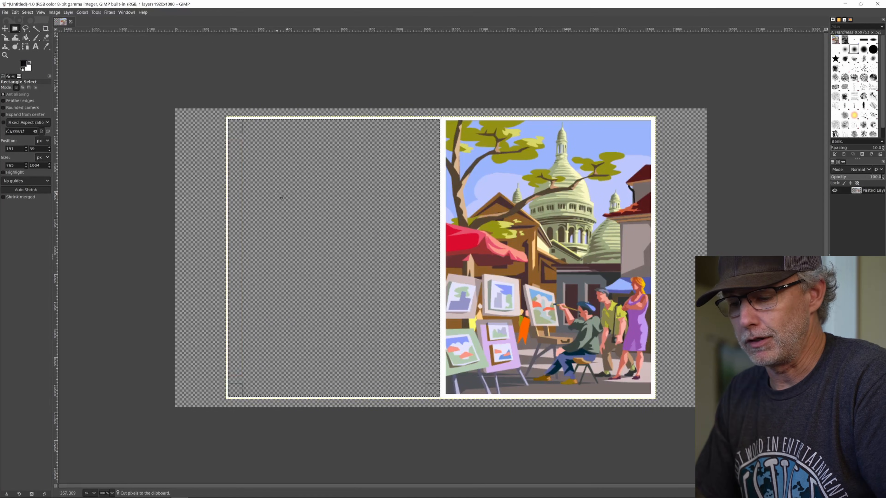
{"action": "key", "text": "ctrl+v"}
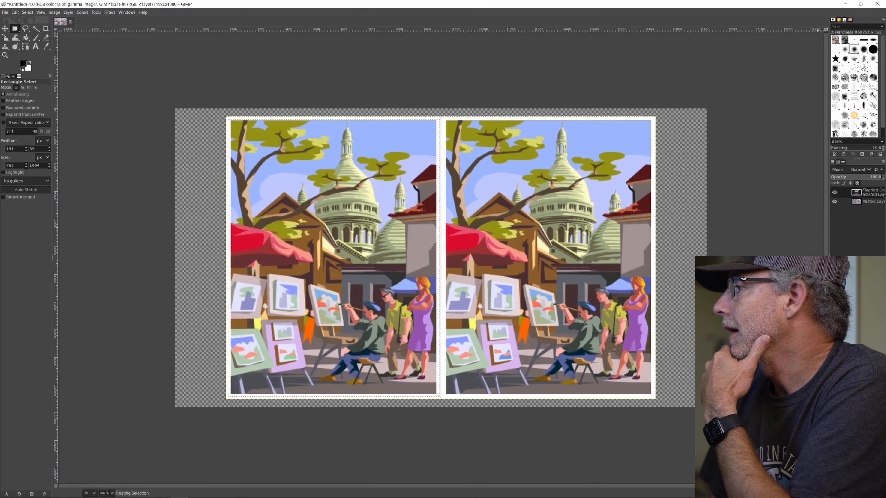
{"action": "left_click_drag", "start_coordinate": [829, 171], "coordinate": [728, 171]}
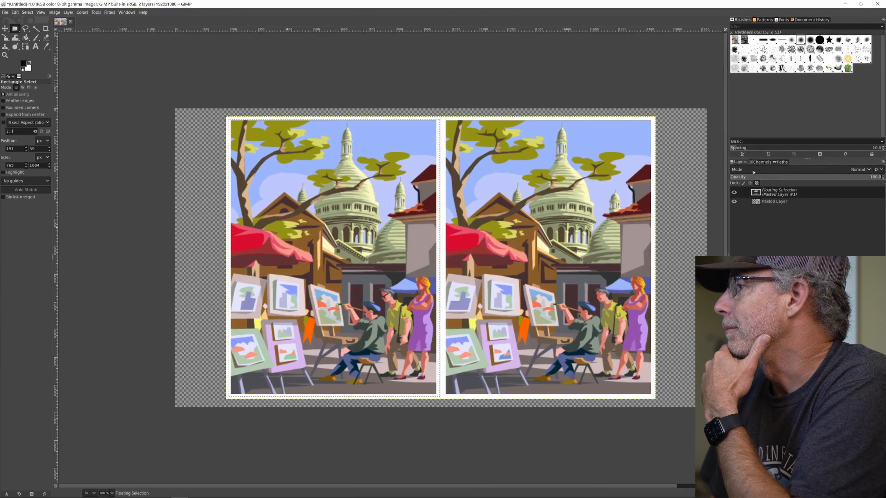
{"action": "right_click", "coordinate": [774, 192]}
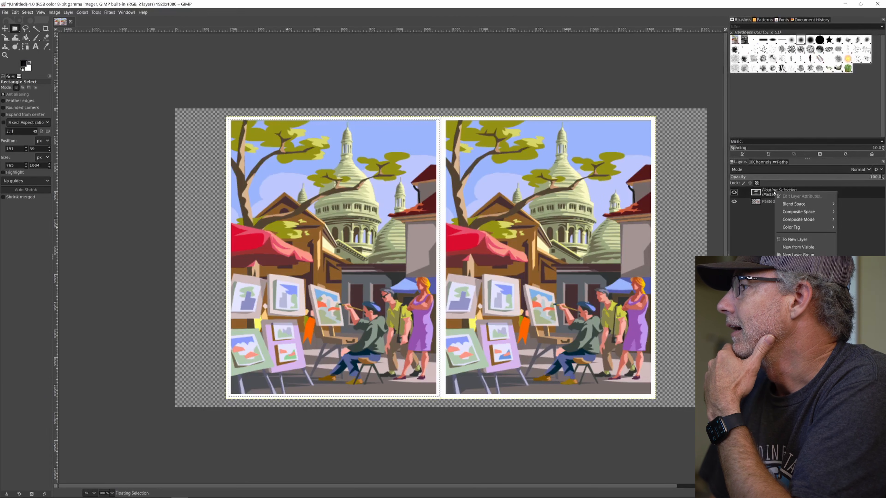
{"action": "left_click", "coordinate": [797, 241]}
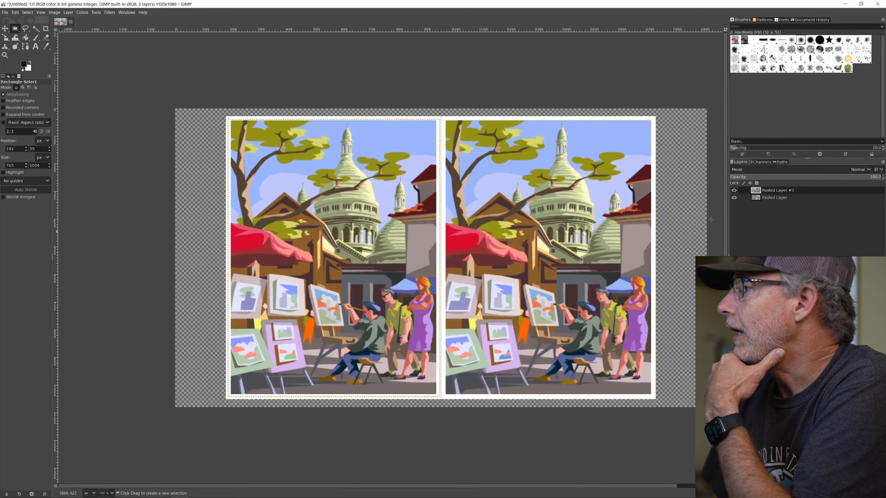
{"action": "left_click", "coordinate": [734, 190]}
{"action": "left_click", "coordinate": [734, 190]}
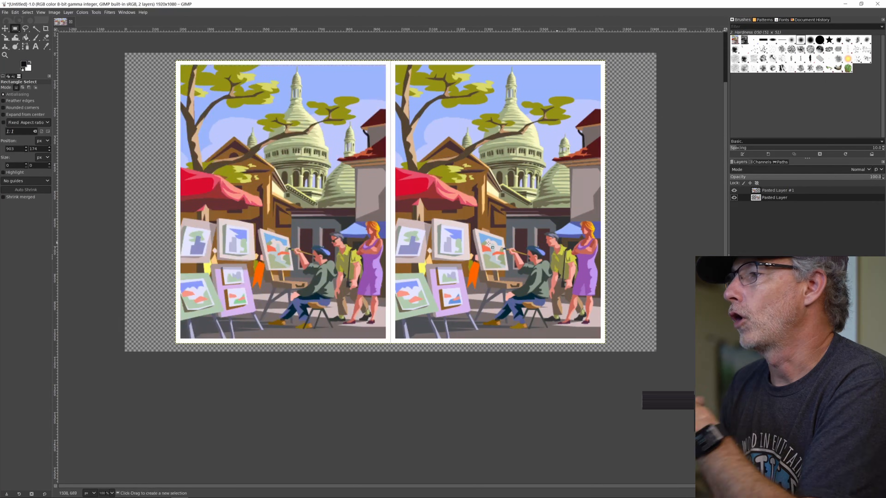
Step: Hide the left picture's layer and, on the original pasted layer, select the right picture with a rectangle of about 760 x 1001 pixels
{"action": "left_click", "coordinate": [774, 198]}
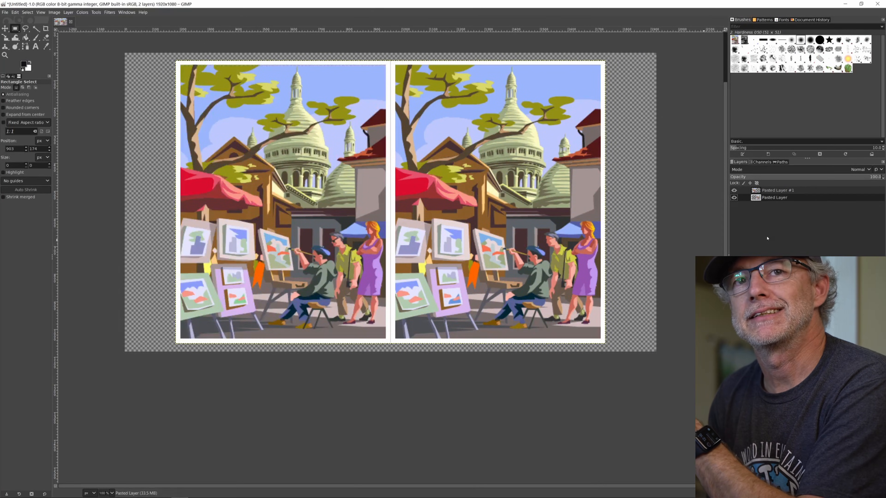
{"action": "left_click", "coordinate": [735, 191]}
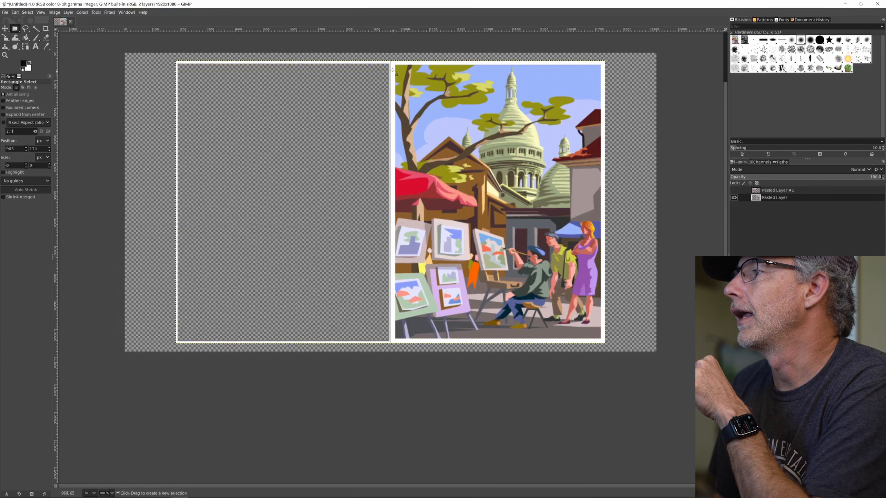
{"action": "left_click_drag", "start_coordinate": [393, 63], "coordinate": [604, 342]}
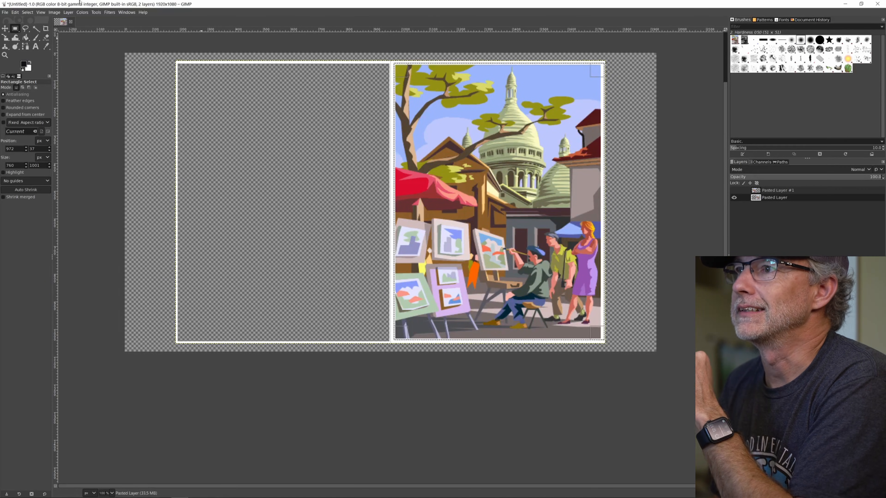
Step: Invert the selection and delete everything outside the right picture
{"action": "left_click", "coordinate": [16, 12]}
{"action": "mouse_move", "coordinate": [27, 13]}
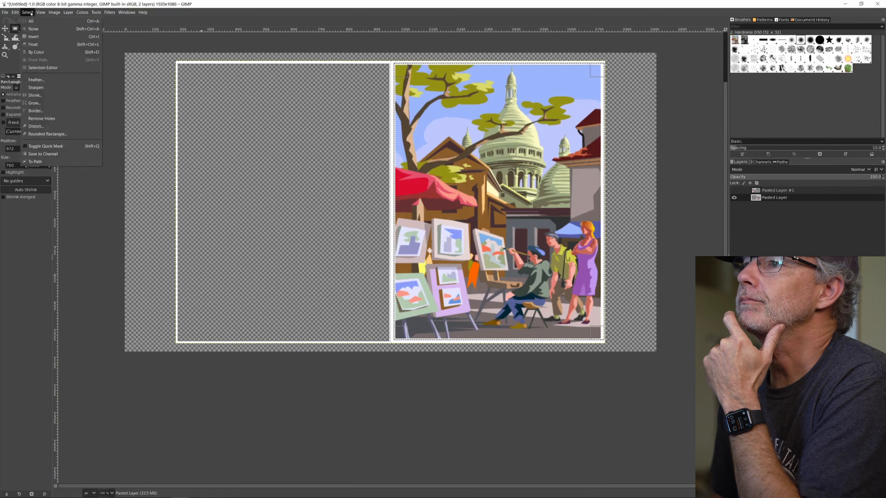
{"action": "left_click", "coordinate": [33, 37]}
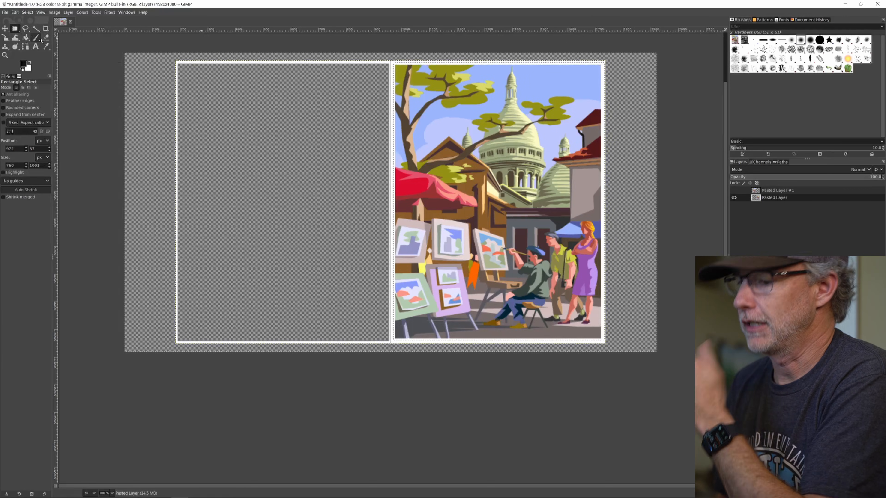
{"action": "key", "text": "Delete"}
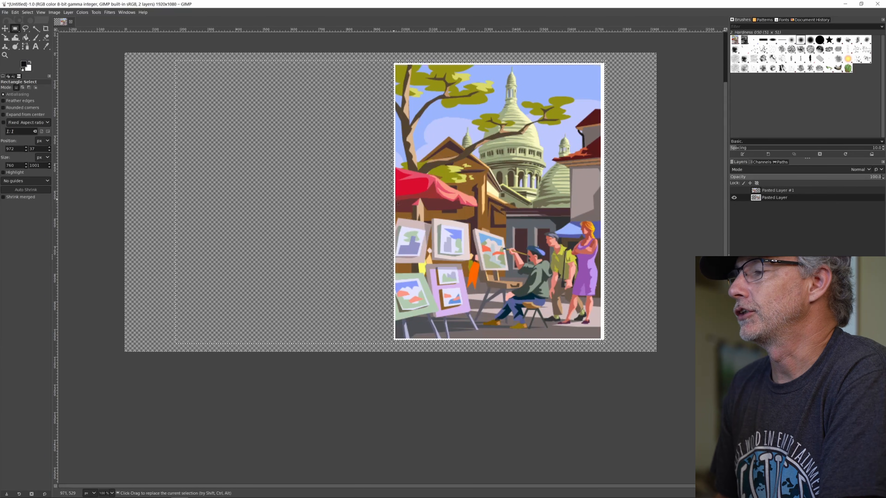
Step: Select the remaining white border around the right picture with Fuzzy Select and delete it
{"action": "scroll", "coordinate": [558, 210], "scroll_direction": "up", "scroll_amount": 1}
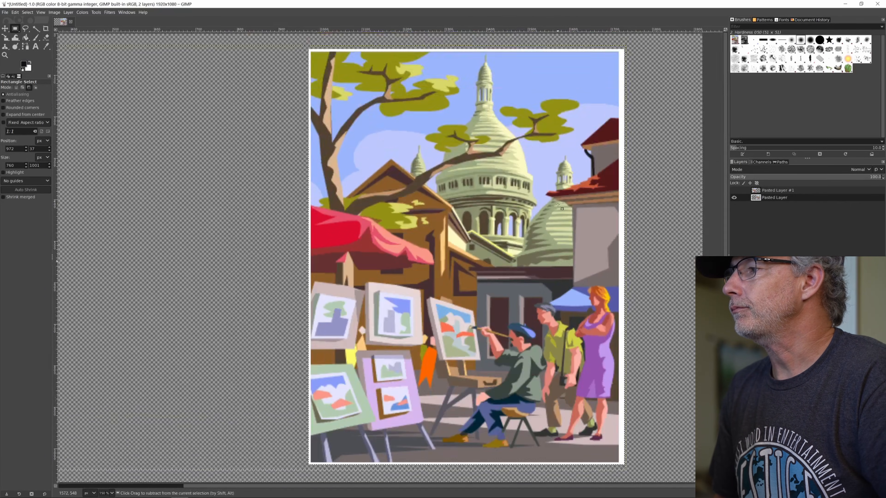
{"action": "scroll", "coordinate": [562, 209], "scroll_direction": "up", "scroll_amount": 1}
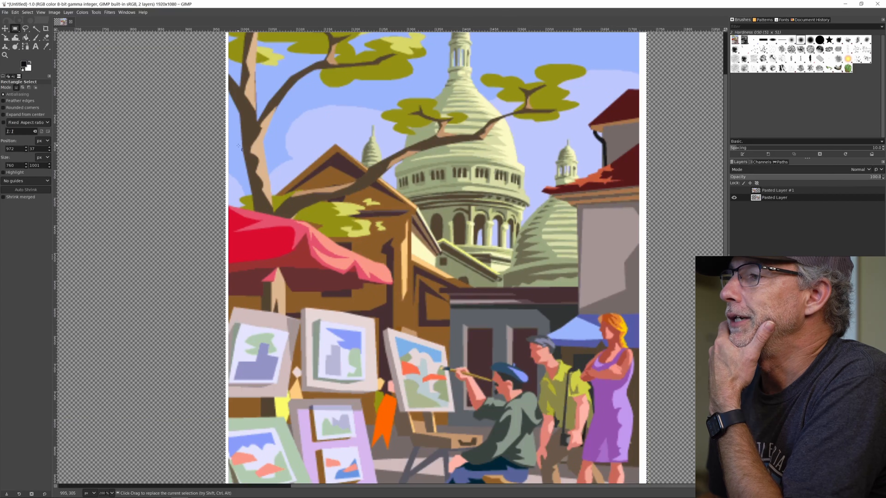
{"action": "left_click", "coordinate": [35, 29]}
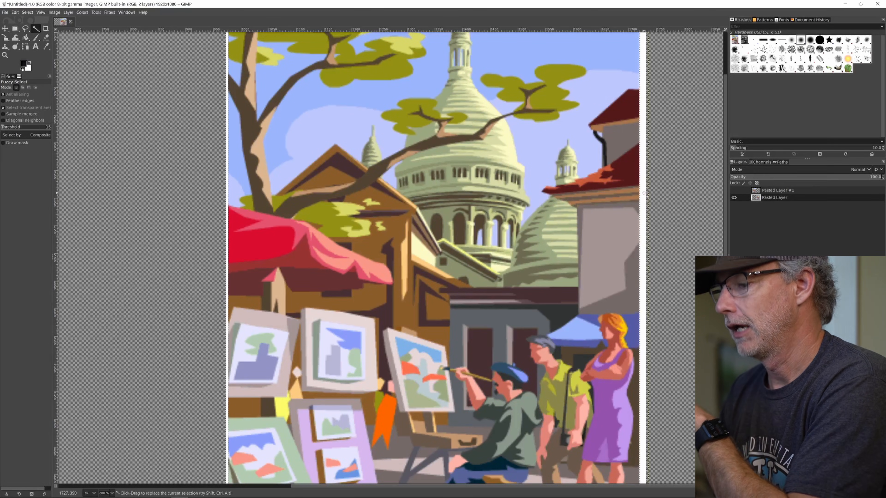
{"action": "key", "text": "ctrl"}
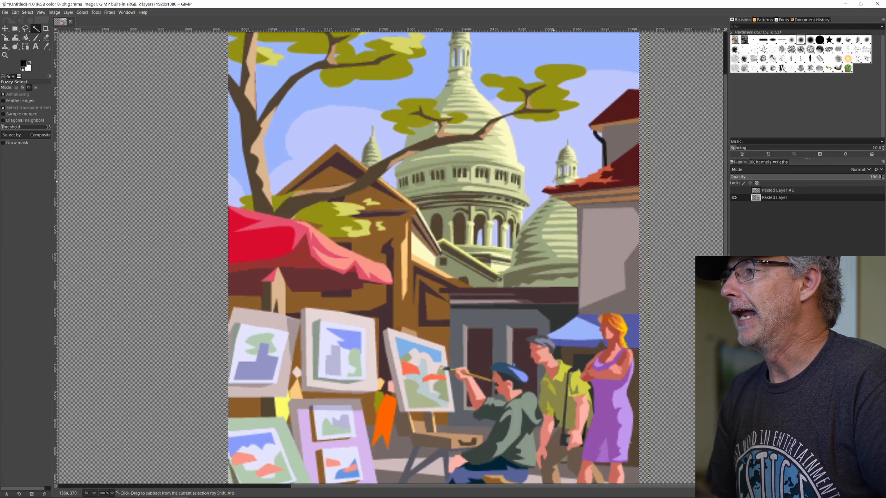
Step: Crop the right picture's layer to its content
{"action": "scroll", "coordinate": [553, 183], "scroll_direction": "down", "scroll_amount": 1}
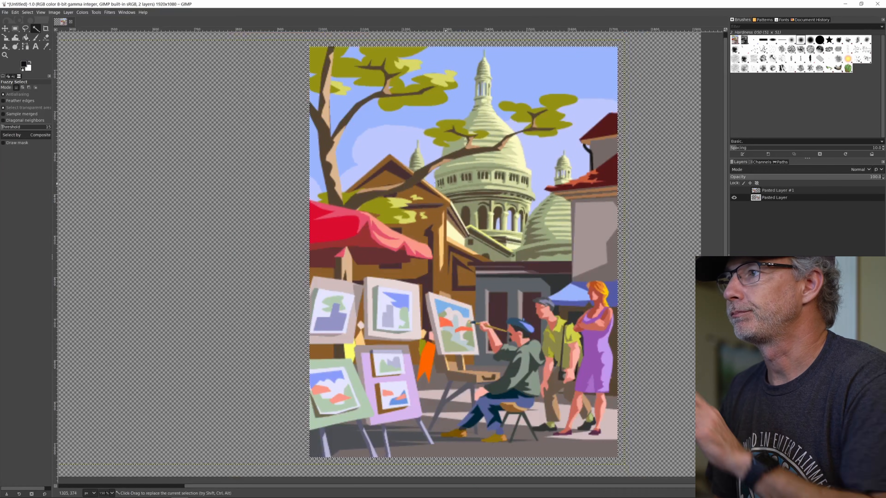
{"action": "left_click", "coordinate": [68, 13]}
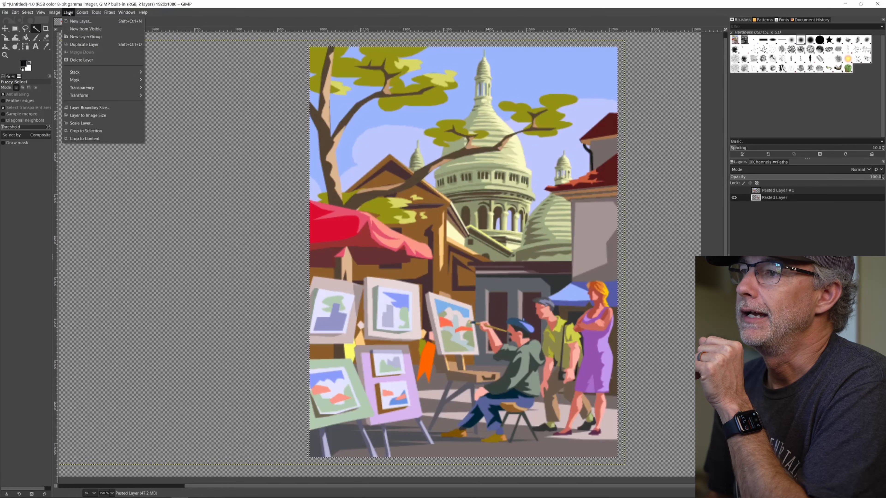
{"action": "left_click", "coordinate": [83, 139]}
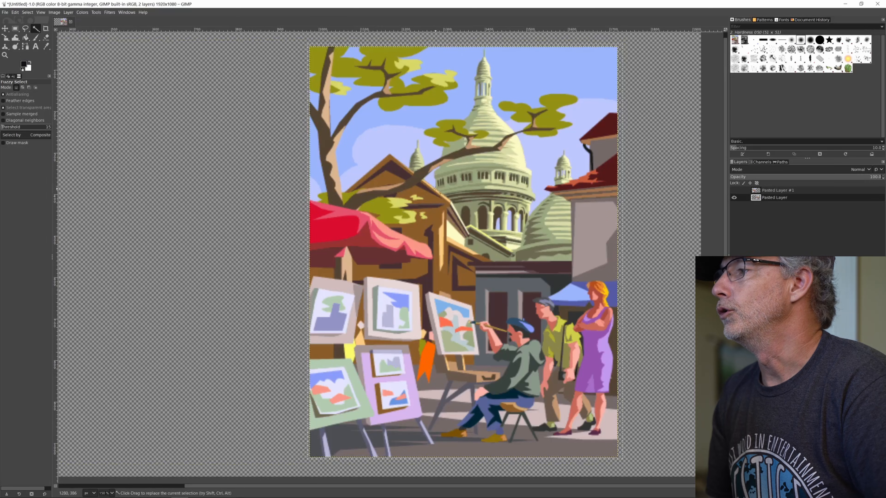
Step: Hide the right picture's layer and show the left picture's layer
{"action": "left_click", "coordinate": [733, 197]}
{"action": "left_click", "coordinate": [734, 190]}
{"action": "left_click", "coordinate": [734, 190]}
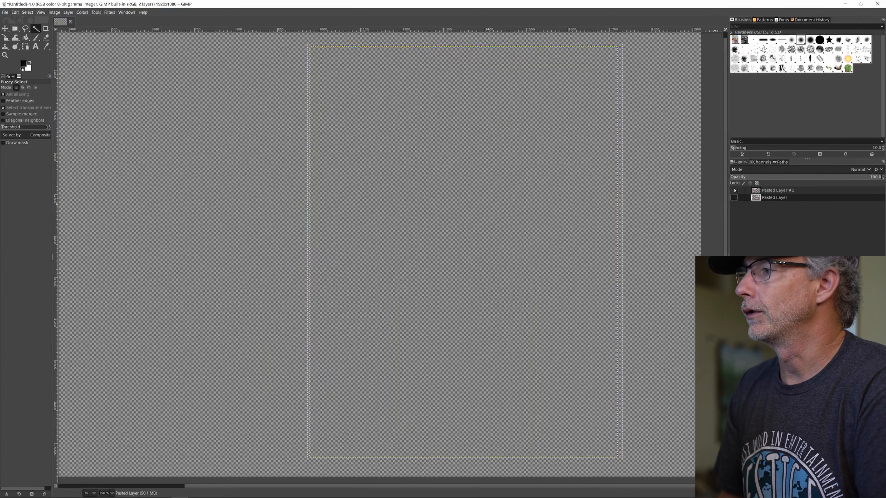
{"action": "left_click", "coordinate": [734, 197]}
{"action": "left_click", "coordinate": [733, 198]}
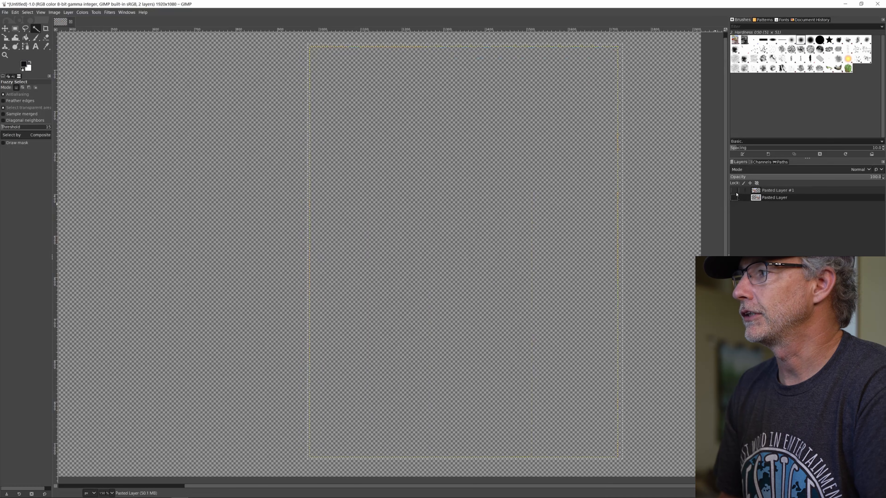
{"action": "left_click", "coordinate": [734, 190]}
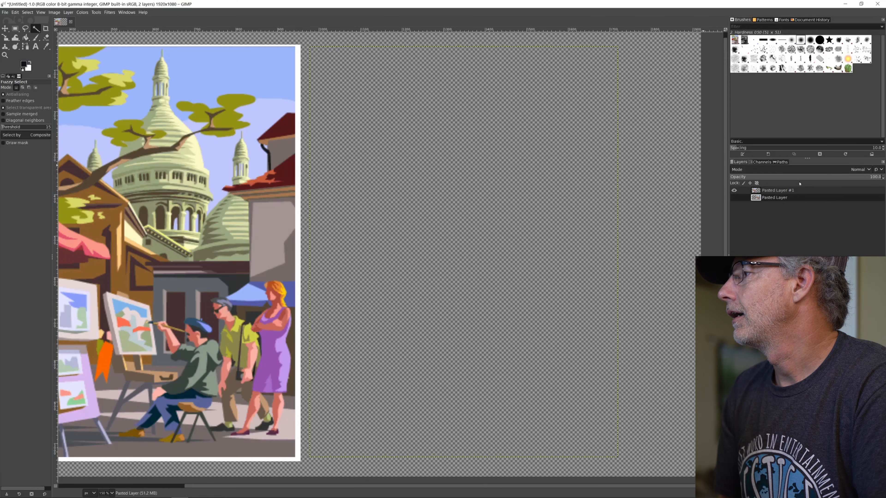
Step: Select the white border around the left picture on its own layer, delete it, and crop that layer to its content
{"action": "left_click", "coordinate": [787, 192]}
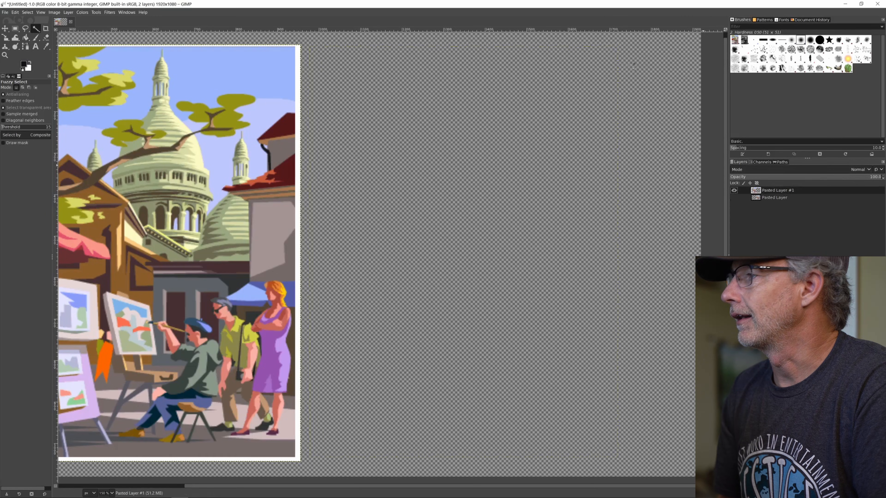
{"action": "left_click", "coordinate": [297, 131]}
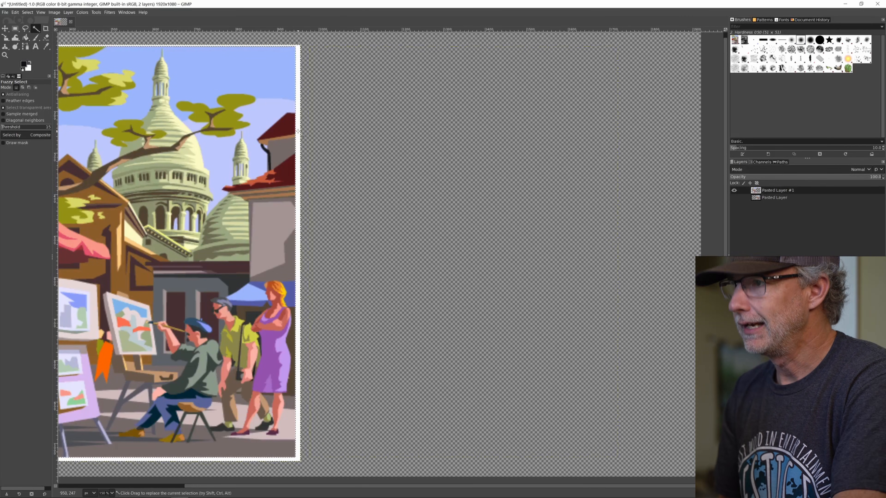
{"action": "key", "text": "Delete"}
{"action": "left_click", "coordinate": [68, 12]}
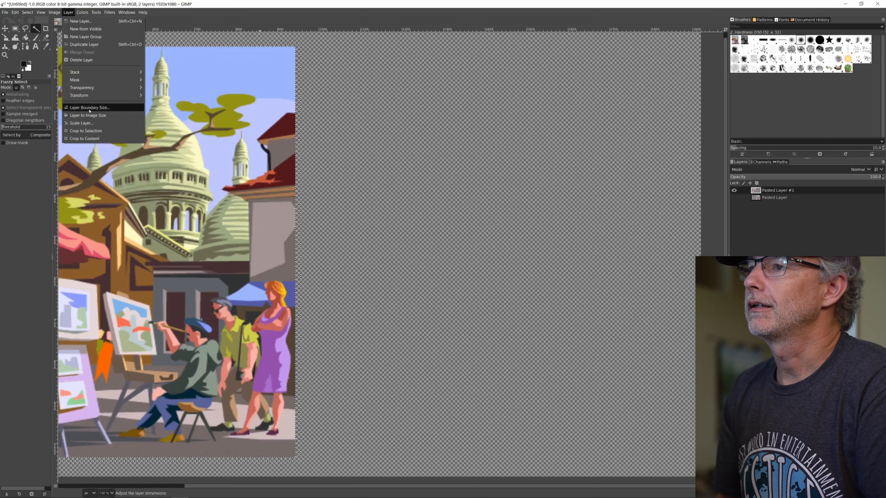
{"action": "left_click", "coordinate": [84, 139]}
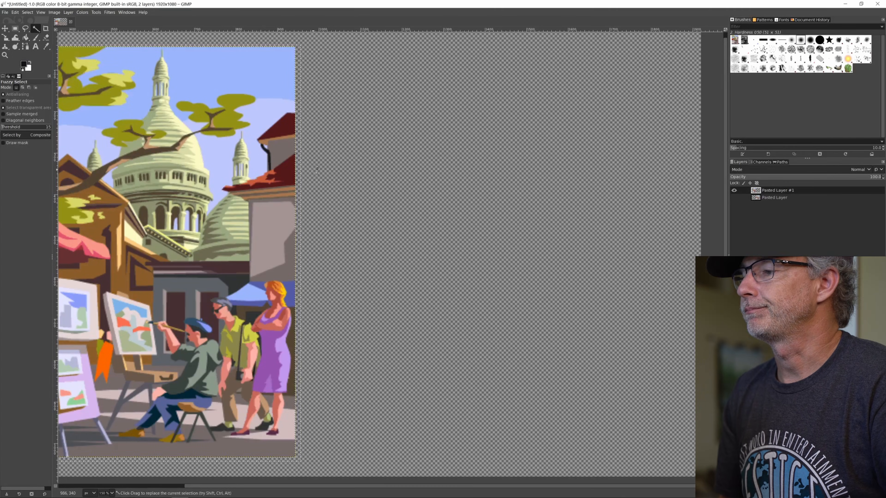
Step: Show the right picture's layer alongside the left one and clear the current selection
{"action": "scroll", "coordinate": [319, 158], "scroll_direction": "down", "scroll_amount": 2}
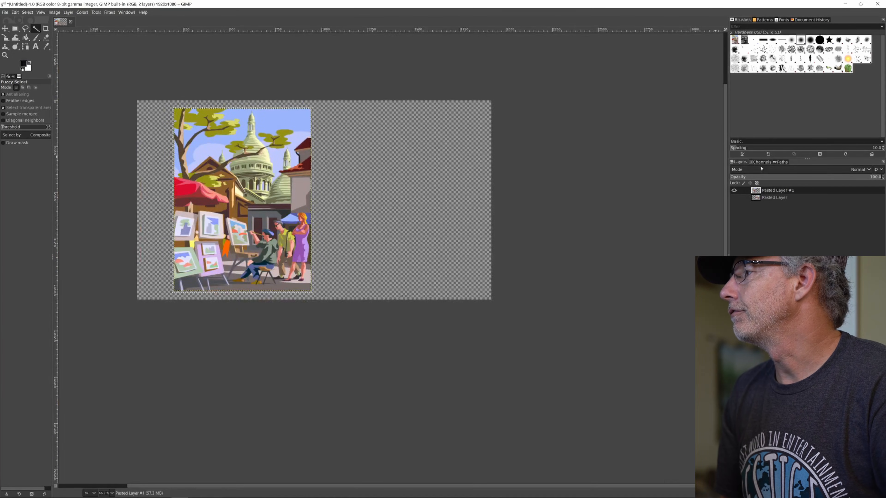
{"action": "left_click", "coordinate": [734, 198]}
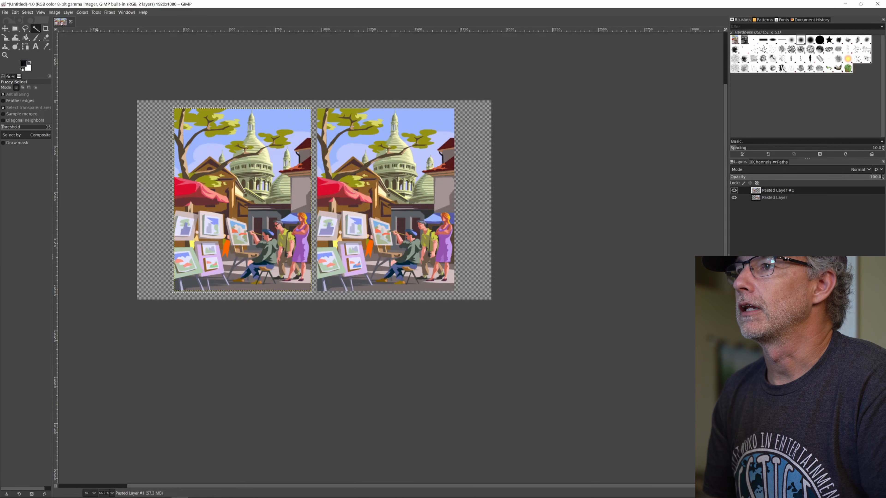
{"action": "left_click", "coordinate": [27, 13]}
{"action": "left_click", "coordinate": [29, 28]}
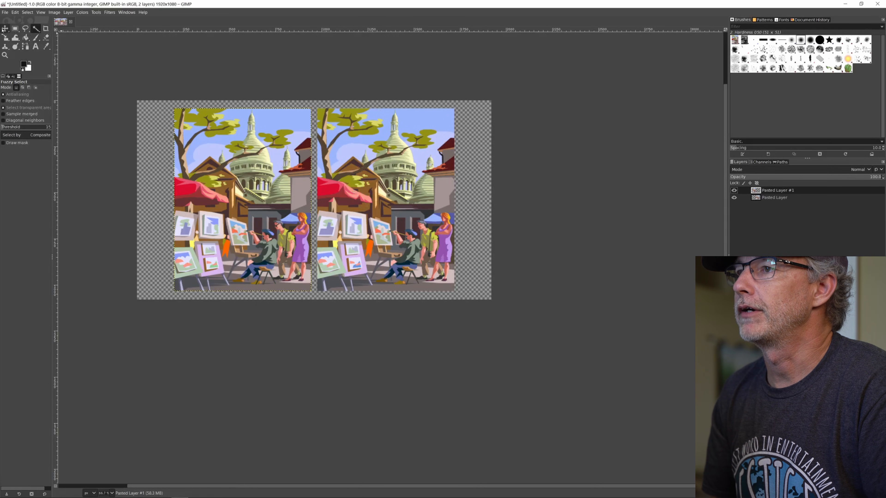
Step: Stack both picture layers exactly over each other at the image centre with the Alignment tool, then return to the Move tool
{"action": "left_click", "coordinate": [4, 30]}
{"action": "left_click", "coordinate": [34, 38]}
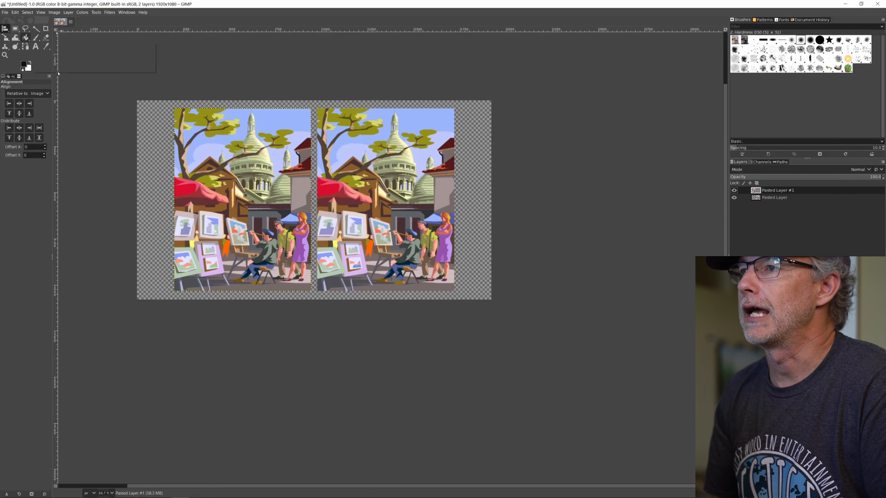
{"action": "left_click_drag", "start_coordinate": [157, 72], "coordinate": [519, 364]}
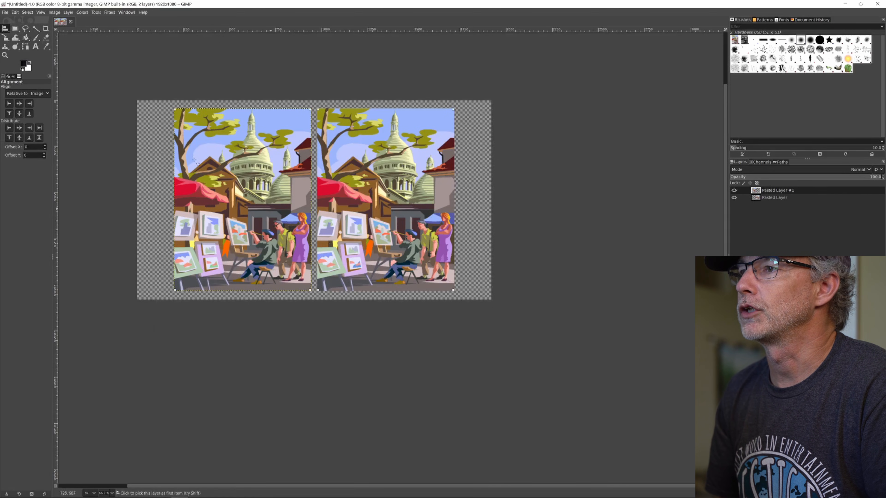
{"action": "left_click", "coordinate": [19, 128]}
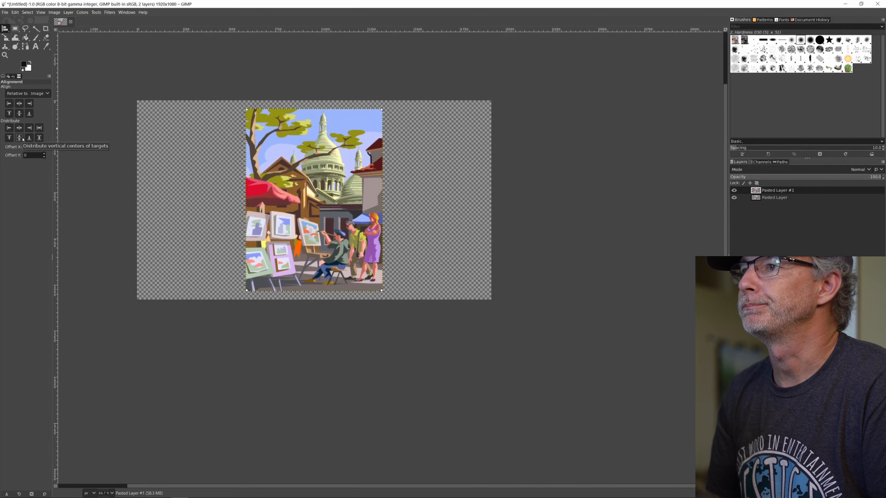
{"action": "left_click", "coordinate": [6, 30]}
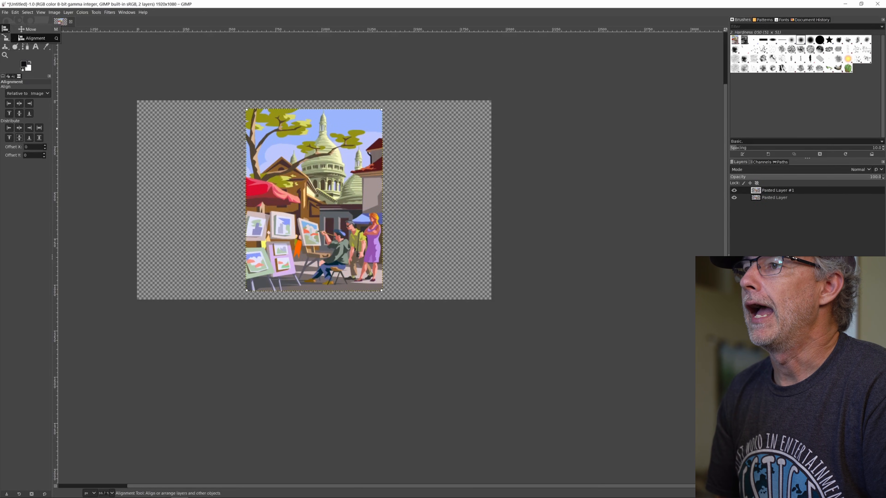
{"action": "left_click", "coordinate": [30, 29]}
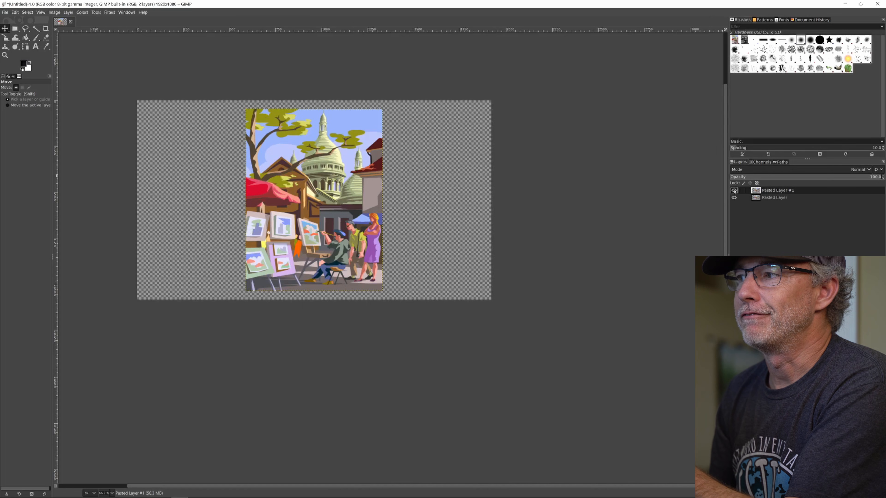
Step: Toggle the top picture layer's visibility repeatedly to compare the two stacked pictures
{"action": "scroll", "coordinate": [277, 96], "scroll_direction": "up", "scroll_amount": 3}
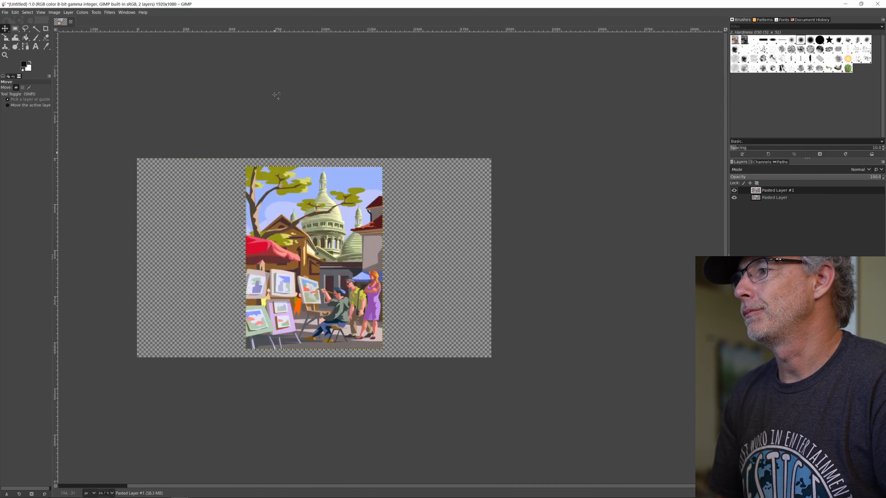
{"action": "scroll", "coordinate": [277, 96], "scroll_direction": "up", "scroll_amount": 2}
{"action": "scroll", "coordinate": [344, 247], "scroll_direction": "down", "scroll_amount": 3}
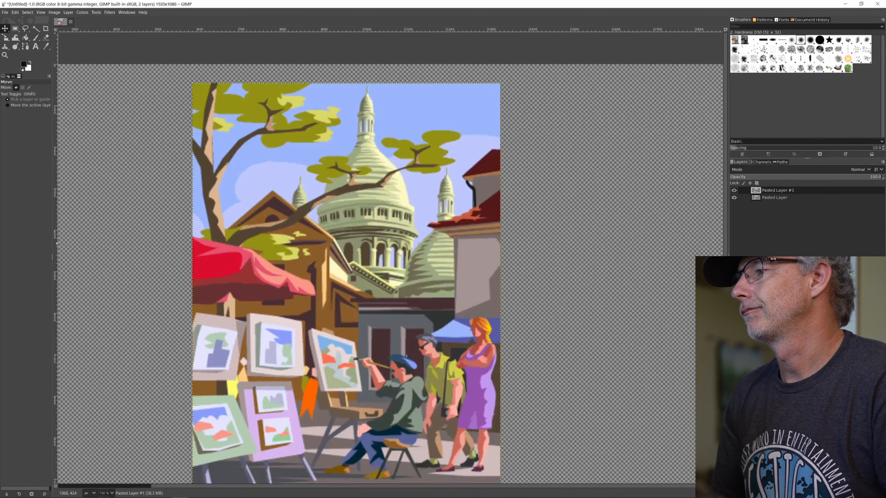
{"action": "left_click", "coordinate": [735, 190]}
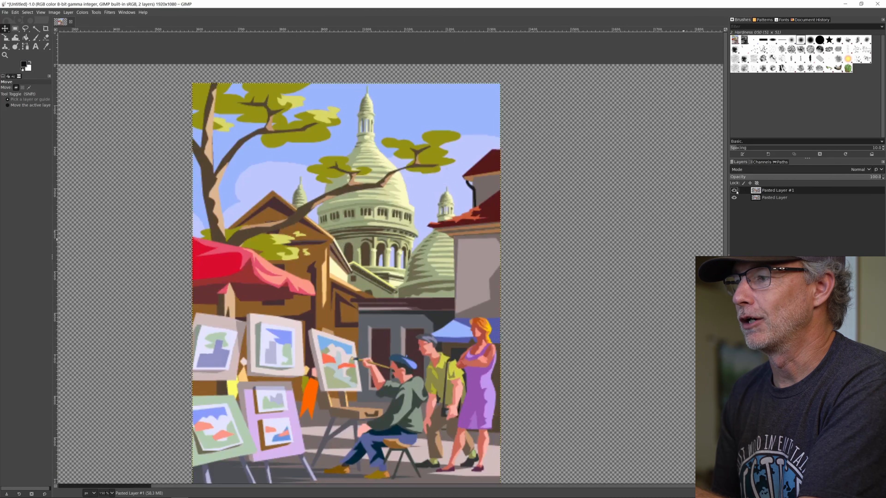
{"action": "left_click", "coordinate": [736, 191]}
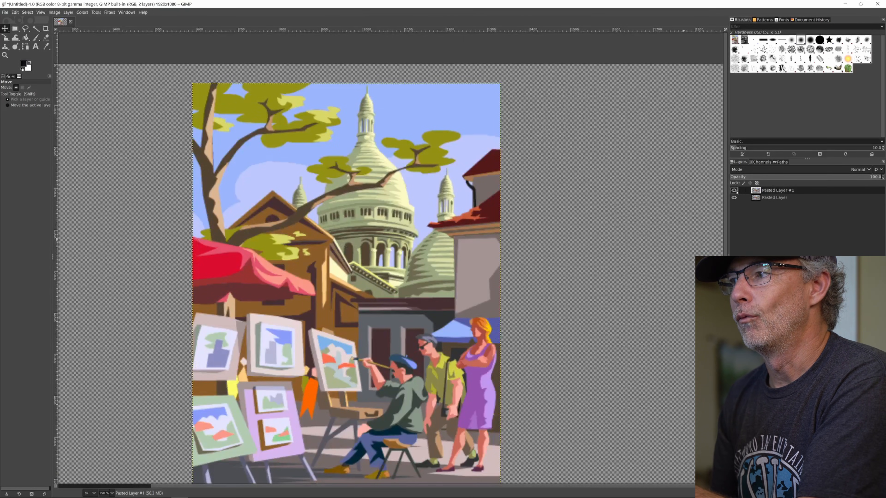
{"action": "left_click", "coordinate": [736, 192]}
{"action": "left_click", "coordinate": [736, 192]}
{"action": "left_click", "coordinate": [736, 191]}
{"action": "left_click", "coordinate": [736, 191]}
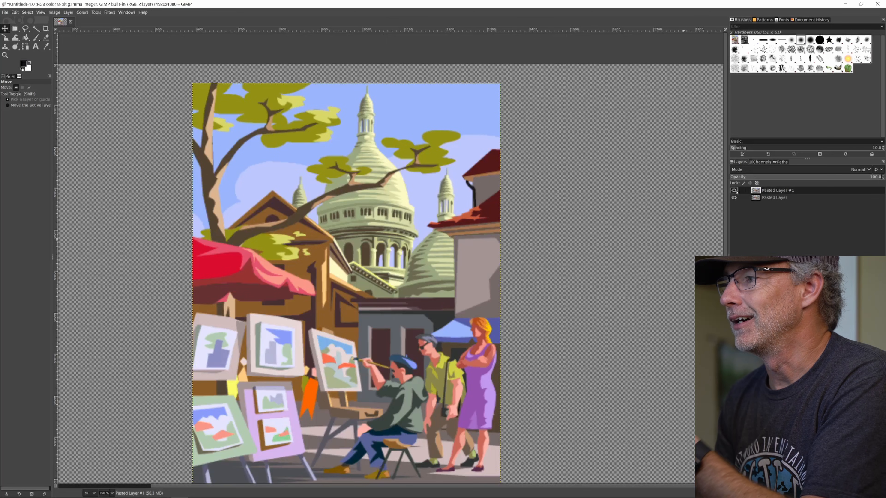
{"action": "left_click", "coordinate": [736, 192]}
{"action": "left_click", "coordinate": [736, 191]}
{"action": "left_click", "coordinate": [736, 191]}
{"action": "left_click", "coordinate": [736, 191]}
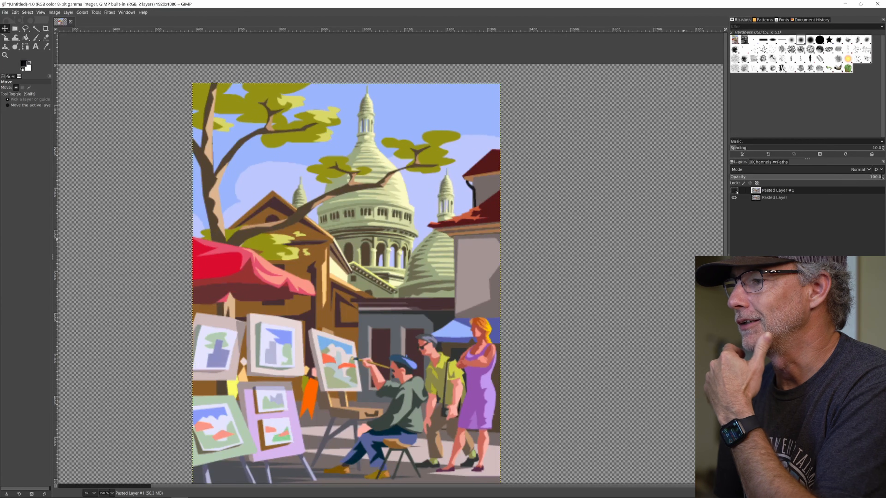
{"action": "left_click", "coordinate": [736, 191]}
{"action": "left_click", "coordinate": [736, 191]}
{"action": "left_click", "coordinate": [736, 191]}
{"action": "left_click", "coordinate": [736, 192]}
{"action": "left_click", "coordinate": [736, 191]}
{"action": "left_click", "coordinate": [736, 191]}
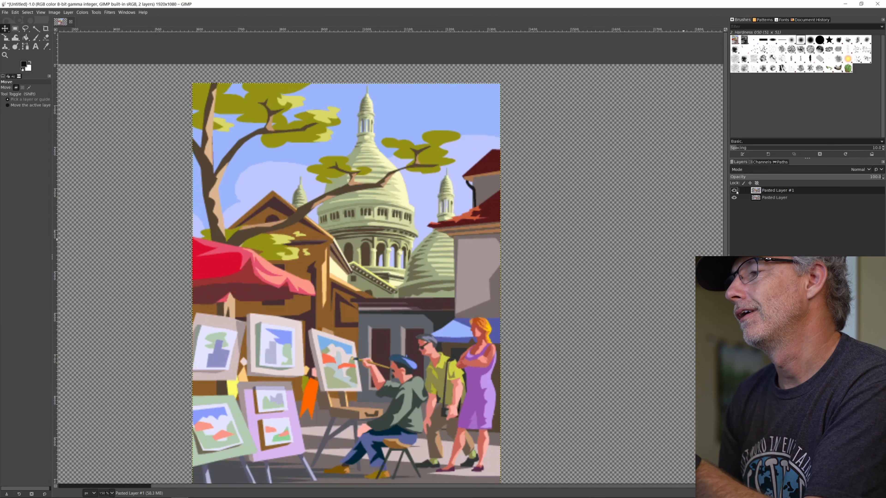
{"action": "left_click", "coordinate": [736, 191]}
{"action": "left_click", "coordinate": [736, 191]}
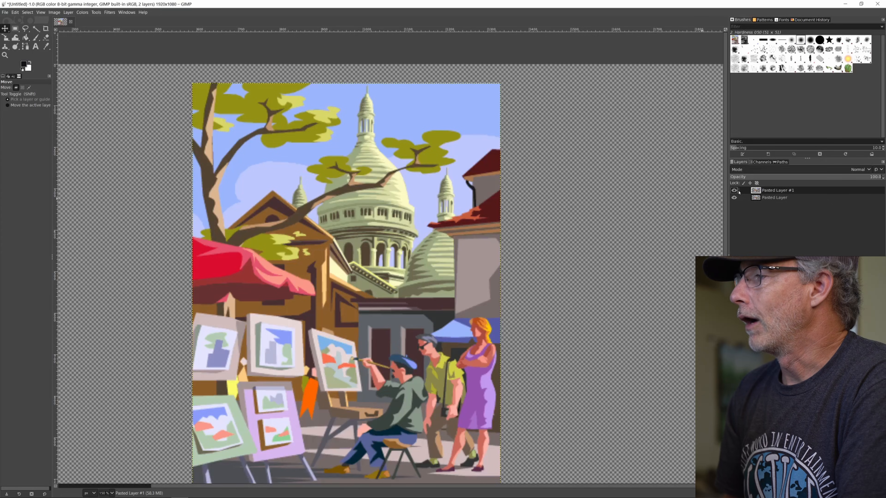
Step: Set the top picture layer's blend mode to Difference
{"action": "left_click", "coordinate": [869, 170]}
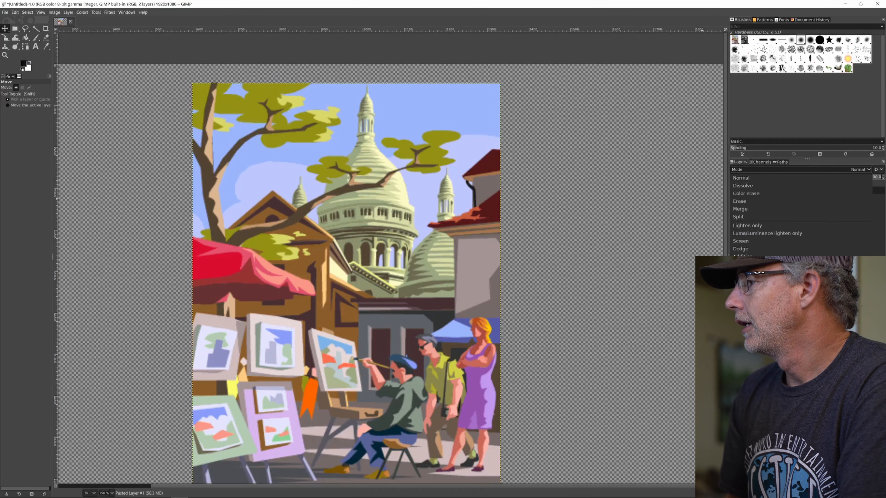
{"action": "left_click", "coordinate": [745, 362]}
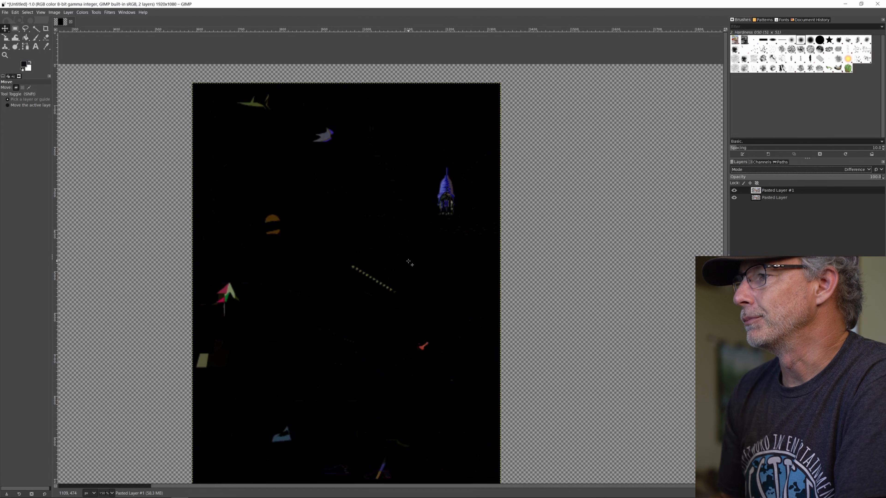
{"action": "scroll", "coordinate": [349, 159], "scroll_direction": "down", "scroll_amount": 2}
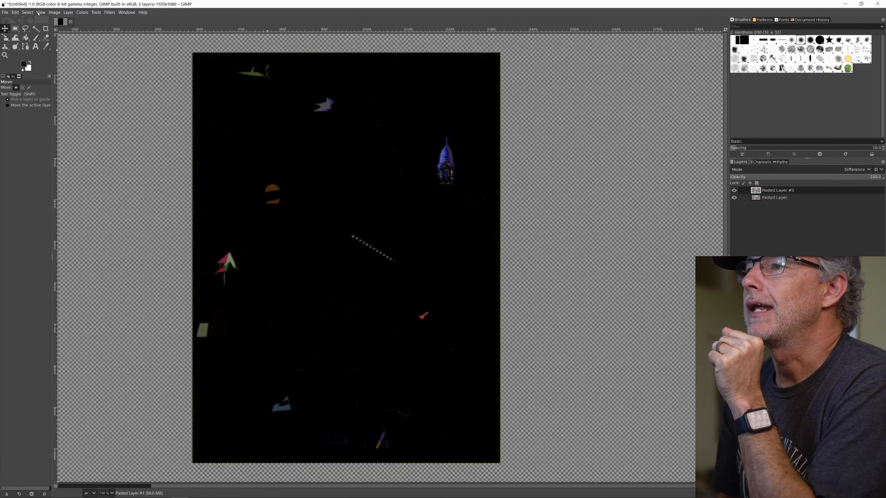
Step: Select the whole image, copy the visible result, and paste it as a new layer in place
{"action": "left_click", "coordinate": [28, 12]}
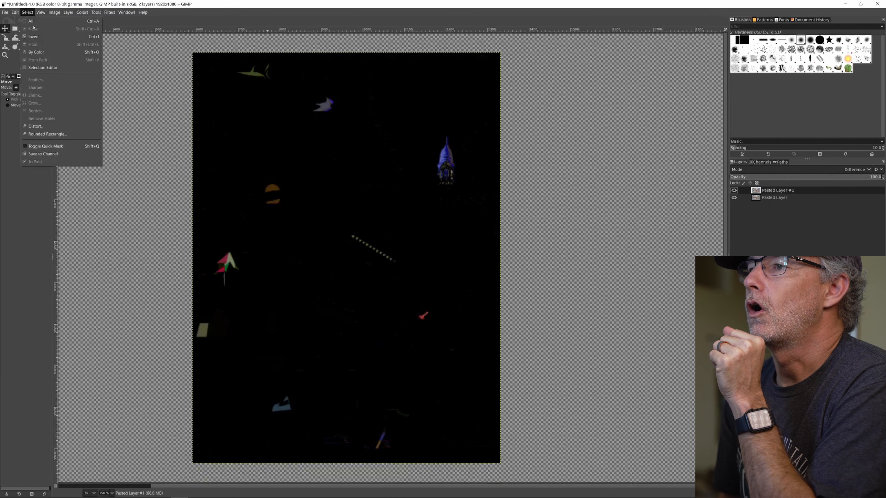
{"action": "left_click", "coordinate": [31, 21]}
{"action": "left_click", "coordinate": [15, 12]}
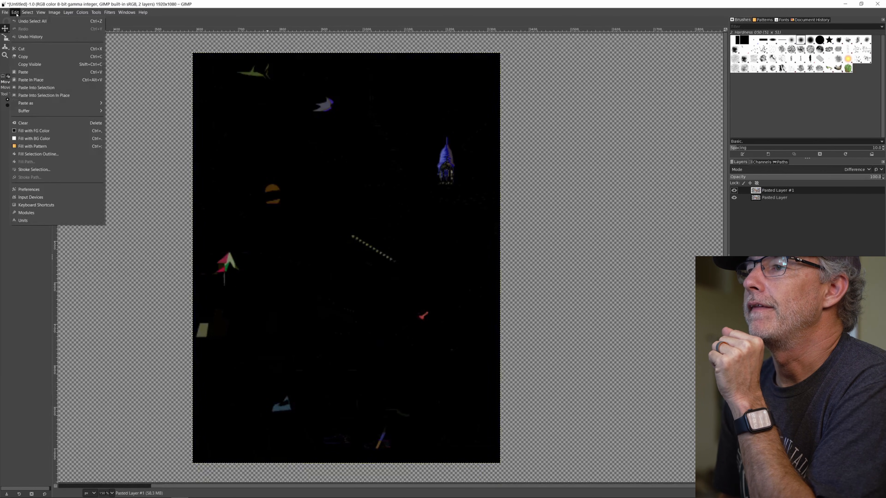
{"action": "left_click", "coordinate": [31, 65]}
{"action": "left_click", "coordinate": [16, 12]}
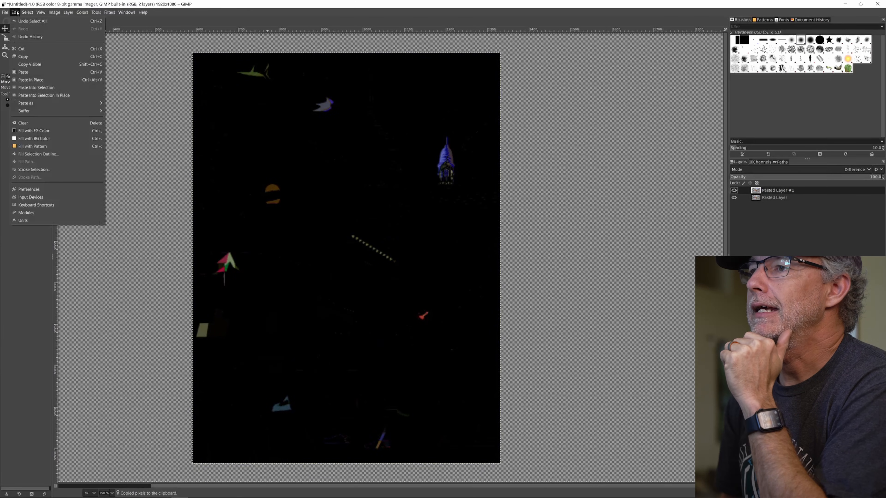
{"action": "mouse_move", "coordinate": [56, 103]}
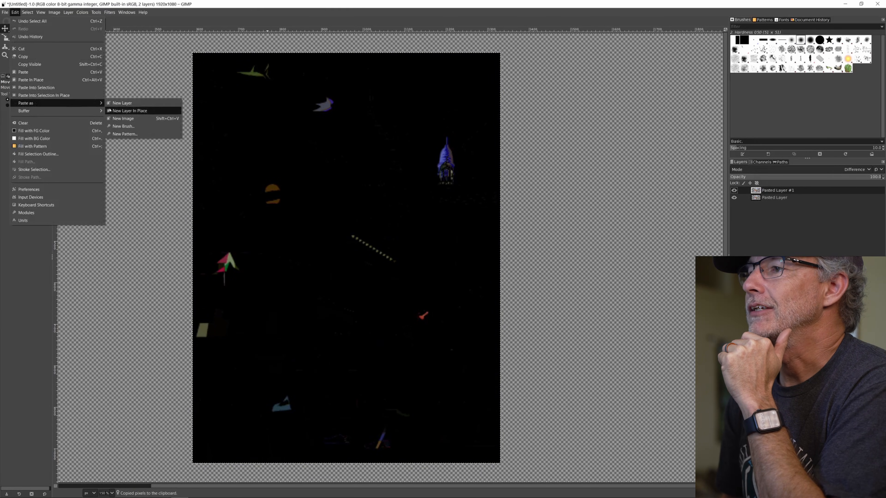
{"action": "left_click", "coordinate": [109, 111]}
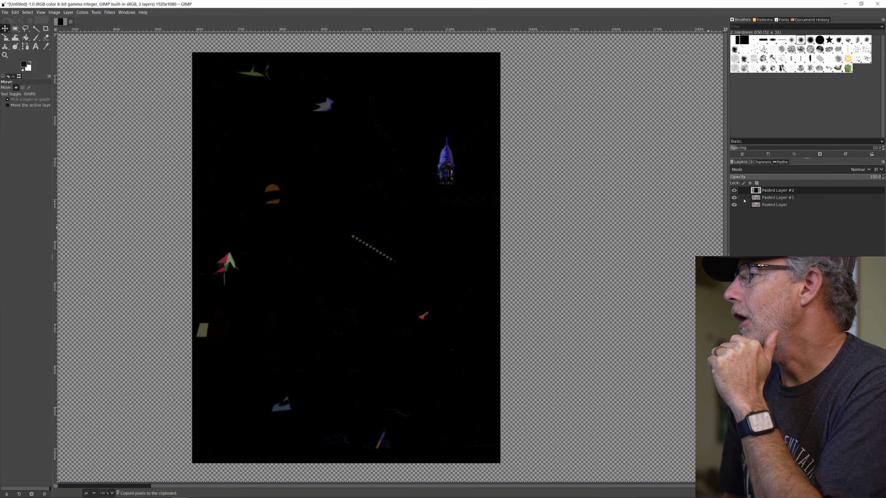
{"action": "left_click", "coordinate": [734, 204]}
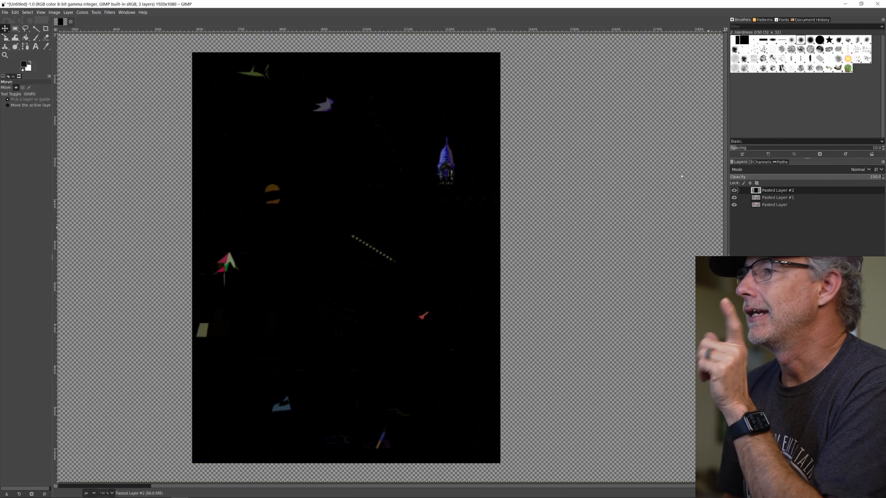
Step: Colorize the pasted difference layer with the bright purple colour bb00ff
{"action": "left_click", "coordinate": [83, 12]}
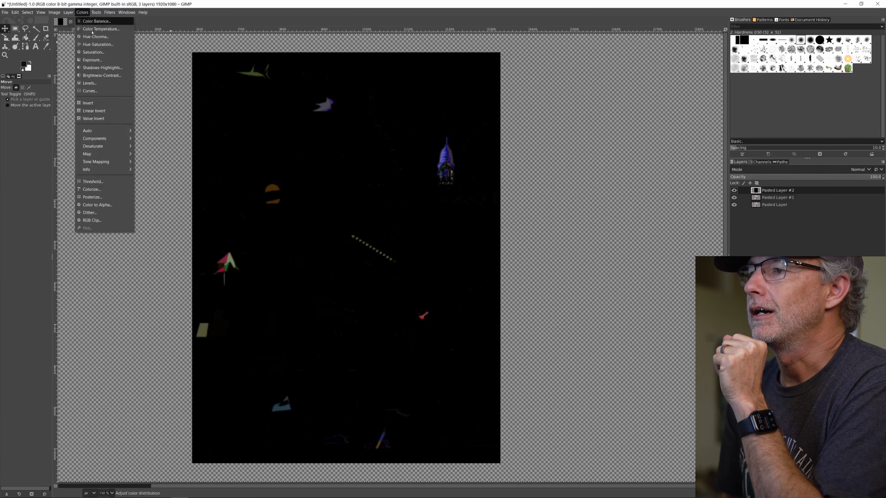
{"action": "left_click", "coordinate": [92, 189]}
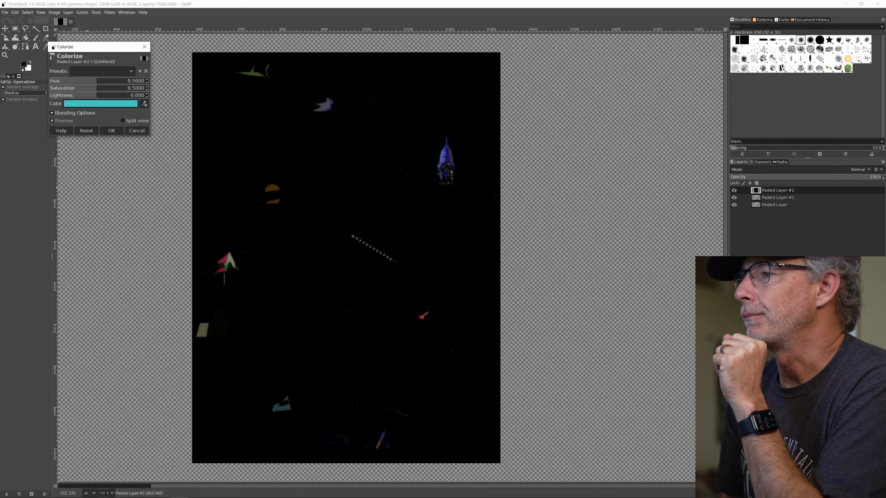
{"action": "left_click_drag", "start_coordinate": [115, 49], "coordinate": [592, 167]}
{"action": "left_click", "coordinate": [592, 224]}
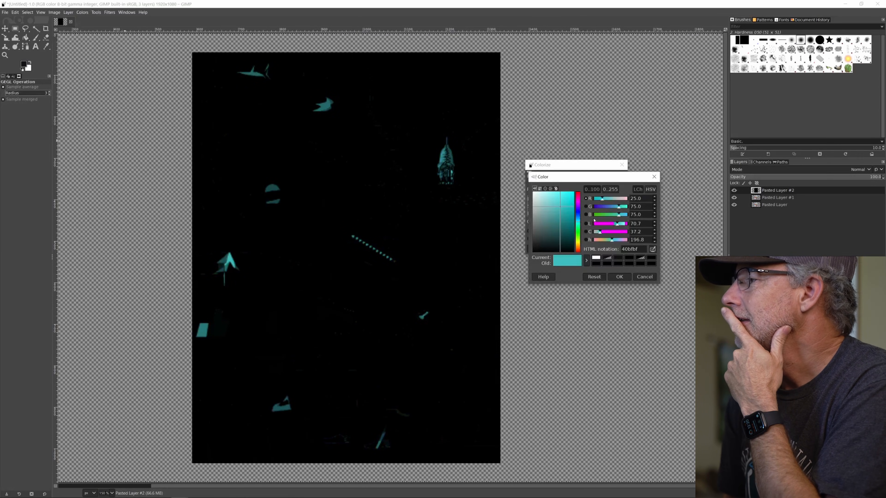
{"action": "left_click", "coordinate": [577, 208]}
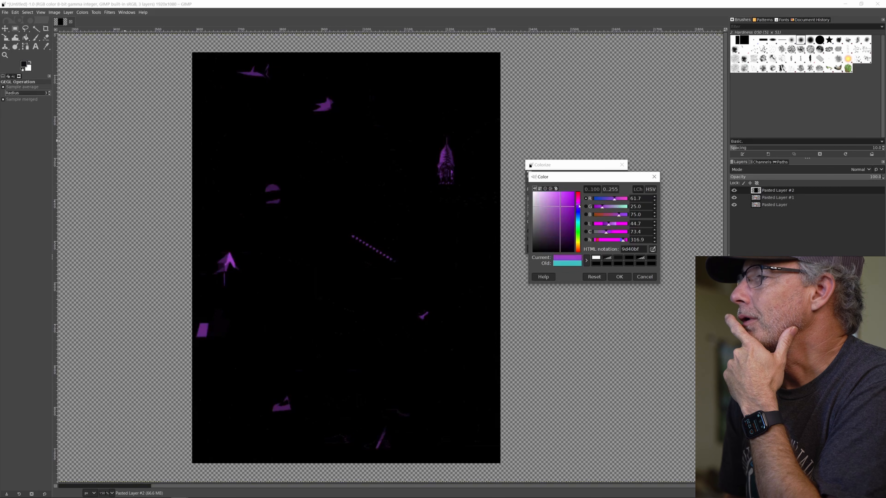
{"action": "left_click_drag", "start_coordinate": [572, 208], "coordinate": [579, 189]}
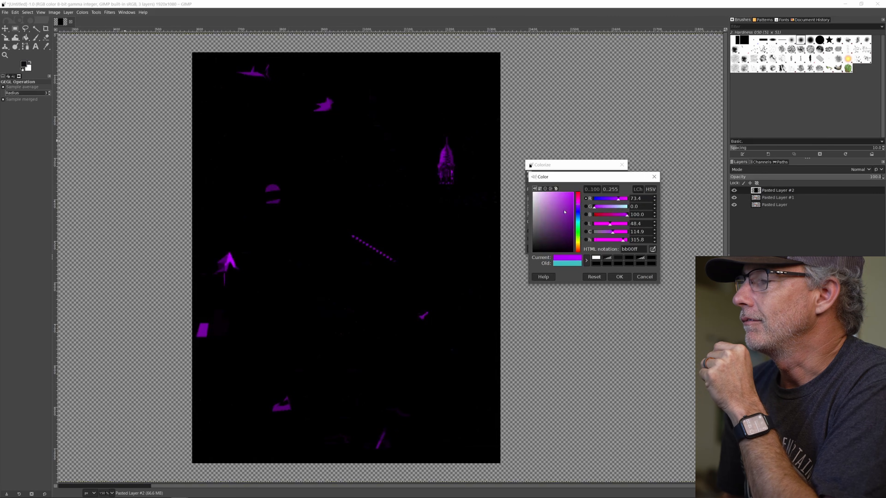
{"action": "left_click_drag", "start_coordinate": [587, 178], "coordinate": [586, 175]}
{"action": "left_click", "coordinate": [616, 271]}
{"action": "left_click", "coordinate": [591, 250]}
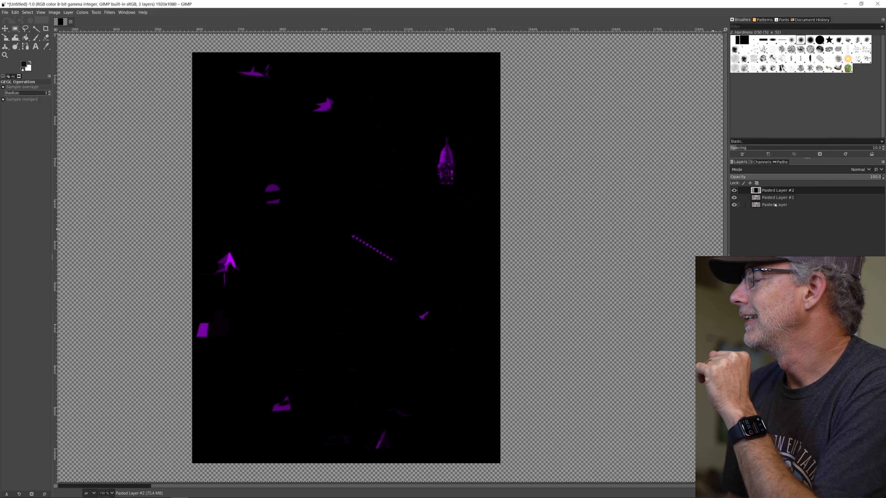
Step: Set the purple difference layer to LCh Color mode and the picture layer beneath it to Normal, and hide the bottom picture layer
{"action": "left_click", "coordinate": [869, 170]}
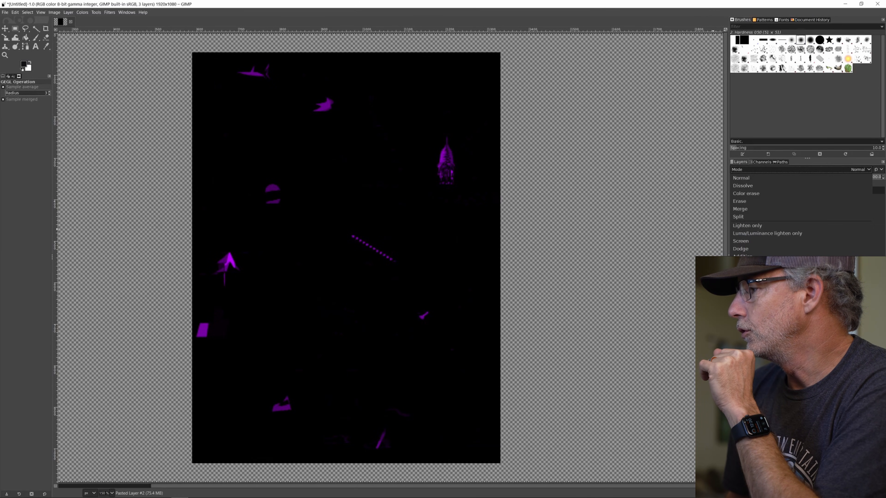
{"action": "left_click", "coordinate": [746, 455]}
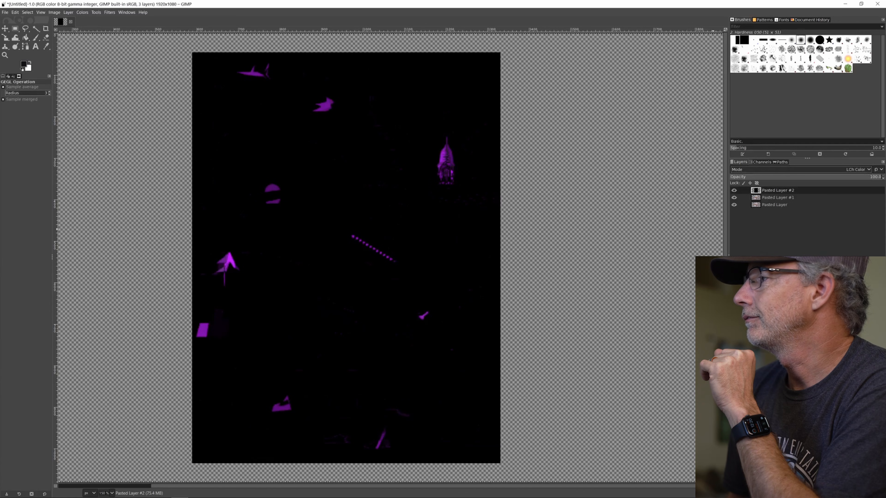
{"action": "left_click", "coordinate": [768, 199]}
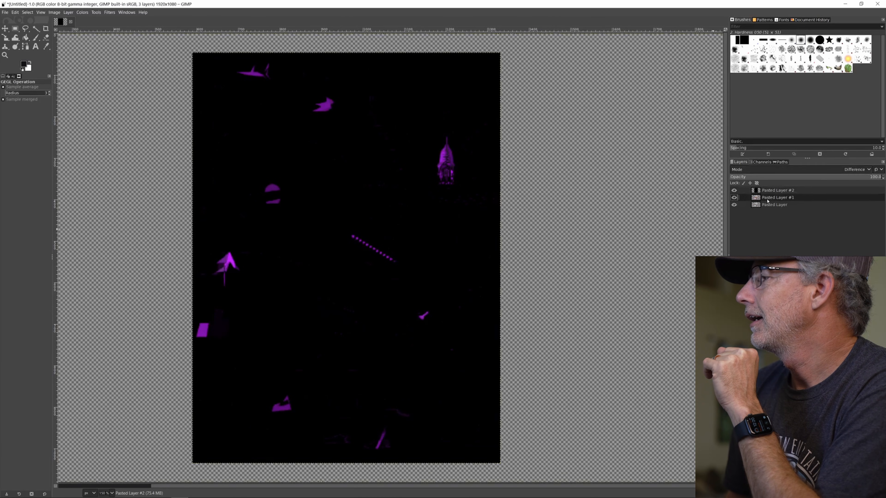
{"action": "left_click", "coordinate": [869, 170]}
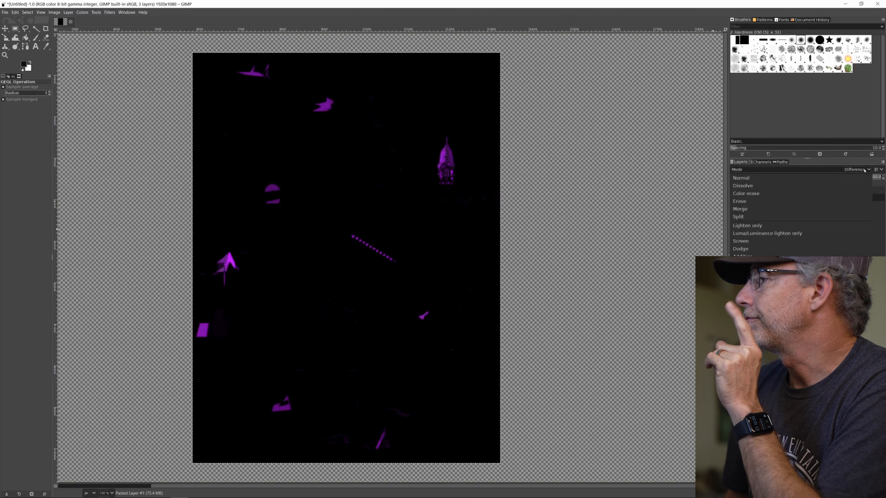
{"action": "left_click", "coordinate": [767, 179]}
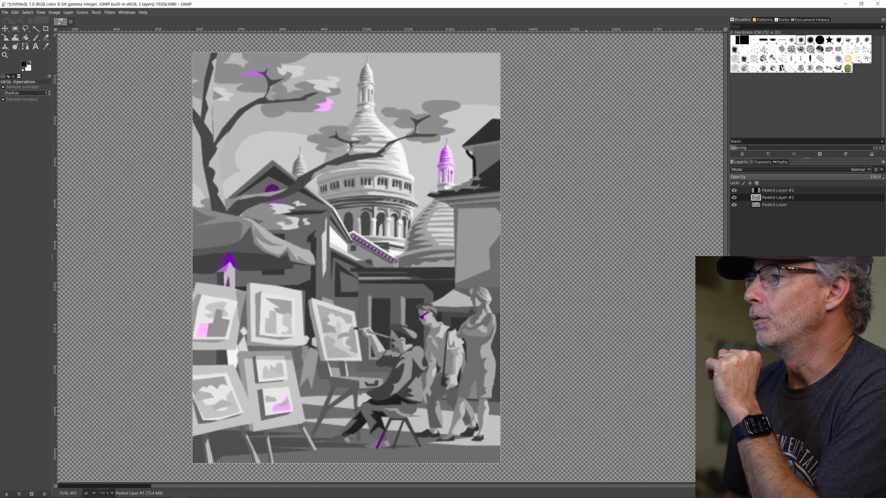
{"action": "left_click", "coordinate": [734, 205]}
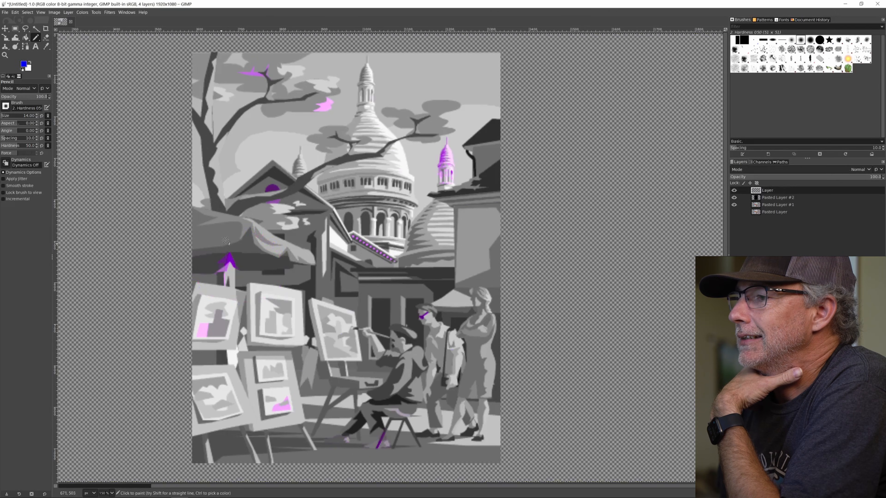
Step: Circle each of the ten purple-highlighted differences in blue with the Pencil tool on the empty top layer, using brush size 14
{"action": "mouse_move", "coordinate": [227, 238]}
{"action": "left_mouse_down"}
{"action": "mouse_move", "coordinate": [218, 295]}
{"action": "mouse_move", "coordinate": [231, 233]}
{"action": "mouse_move", "coordinate": [216, 232]}
{"action": "left_mouse_up"}
{"action": "mouse_move", "coordinate": [199, 303]}
{"action": "left_mouse_down"}
{"action": "mouse_move", "coordinate": [184, 330]}
{"action": "mouse_move", "coordinate": [229, 345]}
{"action": "mouse_move", "coordinate": [221, 318]}
{"action": "mouse_move", "coordinate": [181, 302]}
{"action": "left_mouse_up"}
{"action": "mouse_move", "coordinate": [296, 384]}
{"action": "left_mouse_down"}
{"action": "mouse_move", "coordinate": [265, 419]}
{"action": "mouse_move", "coordinate": [292, 411]}
{"action": "mouse_move", "coordinate": [295, 377]}
{"action": "mouse_move", "coordinate": [277, 366]}
{"action": "left_mouse_up"}
{"action": "mouse_move", "coordinate": [383, 412]}
{"action": "left_mouse_down"}
{"action": "mouse_move", "coordinate": [361, 449]}
{"action": "mouse_move", "coordinate": [386, 472]}
{"action": "mouse_move", "coordinate": [404, 428]}
{"action": "mouse_move", "coordinate": [364, 405]}
{"action": "left_mouse_up"}
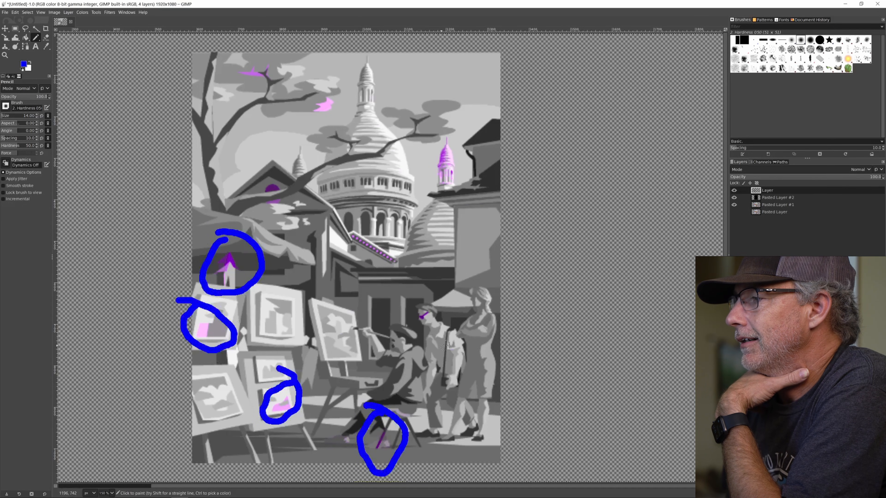
{"action": "mouse_move", "coordinate": [425, 300]}
{"action": "left_mouse_down"}
{"action": "mouse_move", "coordinate": [399, 319]}
{"action": "mouse_move", "coordinate": [432, 332]}
{"action": "mouse_move", "coordinate": [441, 317]}
{"action": "mouse_move", "coordinate": [414, 294]}
{"action": "left_mouse_up"}
{"action": "mouse_move", "coordinate": [442, 249]}
{"action": "left_mouse_down"}
{"action": "mouse_move", "coordinate": [323, 223]}
{"action": "mouse_move", "coordinate": [407, 268]}
{"action": "mouse_move", "coordinate": [389, 239]}
{"action": "left_mouse_up"}
{"action": "mouse_move", "coordinate": [438, 127]}
{"action": "left_mouse_down"}
{"action": "mouse_move", "coordinate": [435, 214]}
{"action": "mouse_move", "coordinate": [474, 193]}
{"action": "mouse_move", "coordinate": [448, 138]}
{"action": "mouse_move", "coordinate": [418, 125]}
{"action": "left_mouse_up"}
{"action": "mouse_move", "coordinate": [341, 90]}
{"action": "left_mouse_down"}
{"action": "mouse_move", "coordinate": [320, 95]}
{"action": "mouse_move", "coordinate": [315, 116]}
{"action": "mouse_move", "coordinate": [346, 107]}
{"action": "mouse_move", "coordinate": [331, 70]}
{"action": "left_mouse_up"}
{"action": "mouse_move", "coordinate": [244, 56]}
{"action": "left_mouse_down"}
{"action": "mouse_move", "coordinate": [269, 90]}
{"action": "mouse_move", "coordinate": [294, 72]}
{"action": "mouse_move", "coordinate": [246, 35]}
{"action": "left_mouse_up"}
{"action": "mouse_move", "coordinate": [287, 162]}
{"action": "left_mouse_down"}
{"action": "mouse_move", "coordinate": [260, 165]}
{"action": "mouse_move", "coordinate": [284, 216]}
{"action": "mouse_move", "coordinate": [277, 164]}
{"action": "left_mouse_up"}
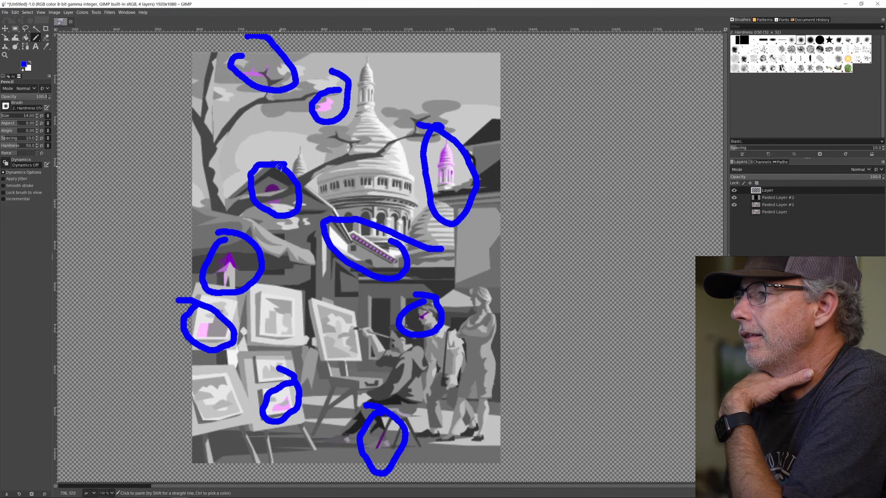
{"action": "left_click_drag", "start_coordinate": [277, 164], "coordinate": [259, 166]}
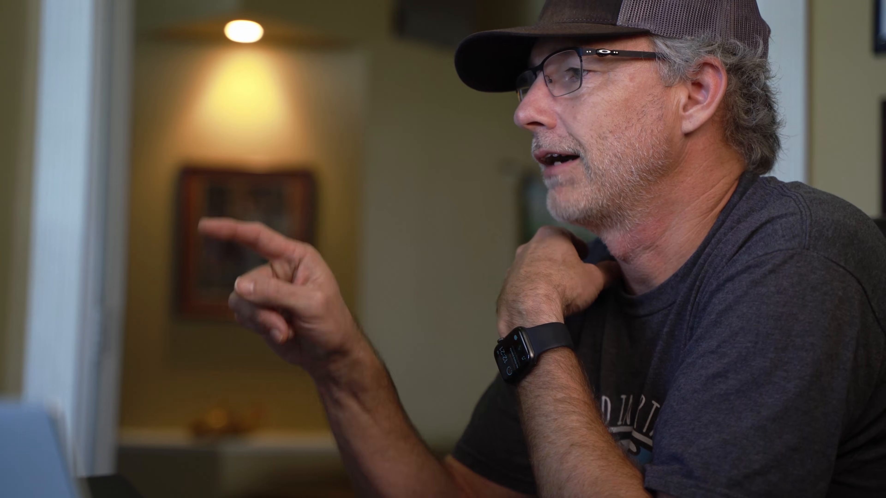